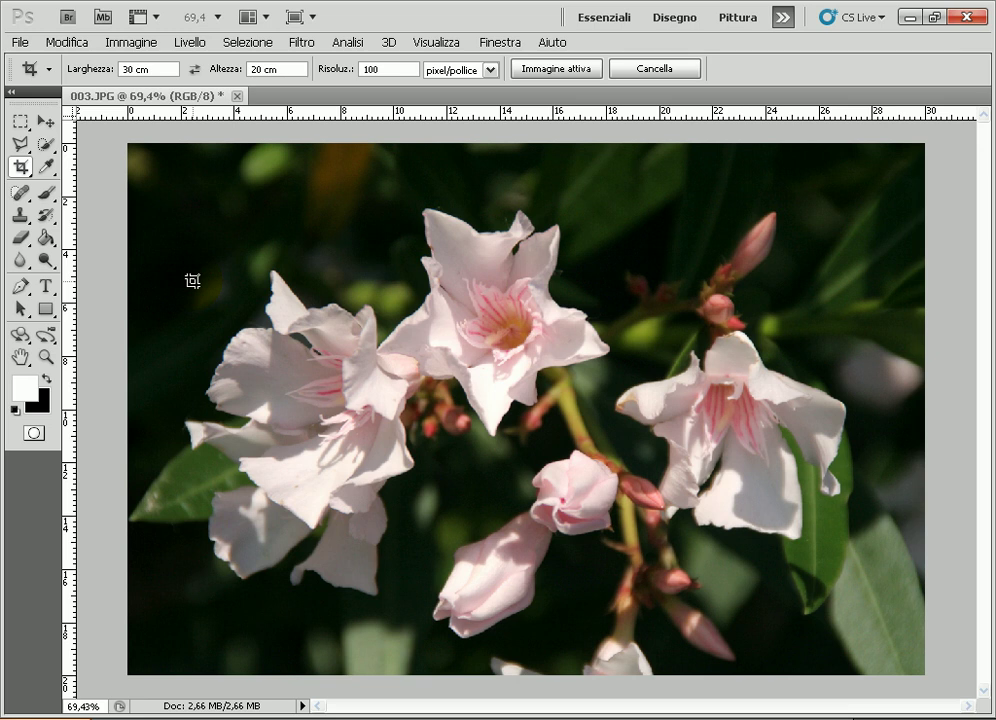
- Show the Layers panel from the Finestra menu
{"action": "left_click", "coordinate": [113, 283]}
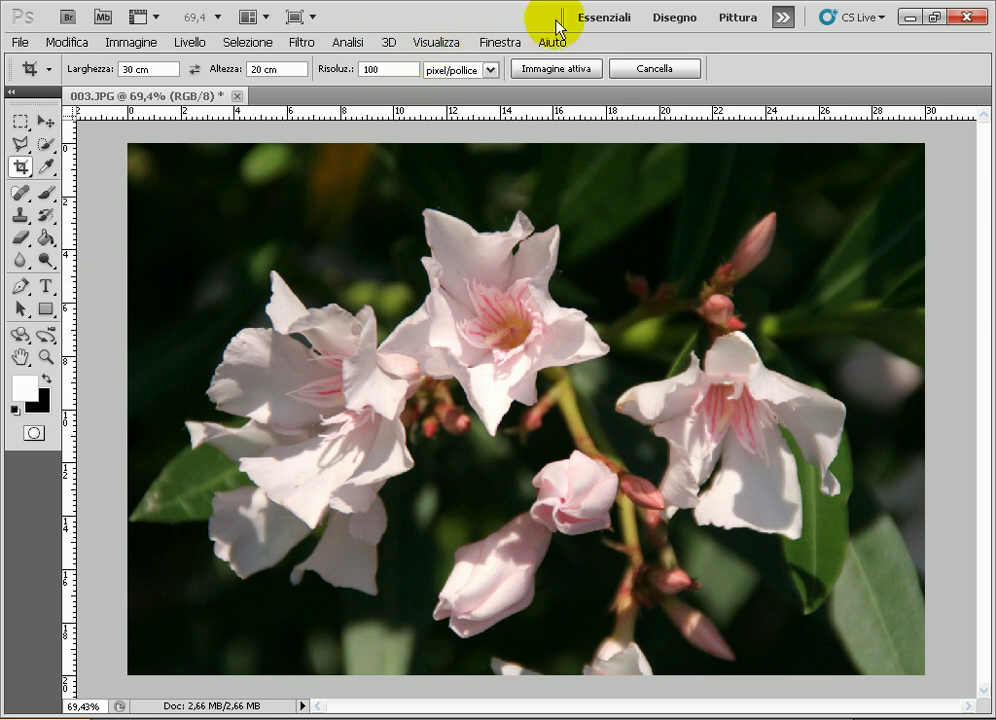
{"action": "left_click", "coordinate": [497, 47]}
{"action": "left_click", "coordinate": [531, 291]}
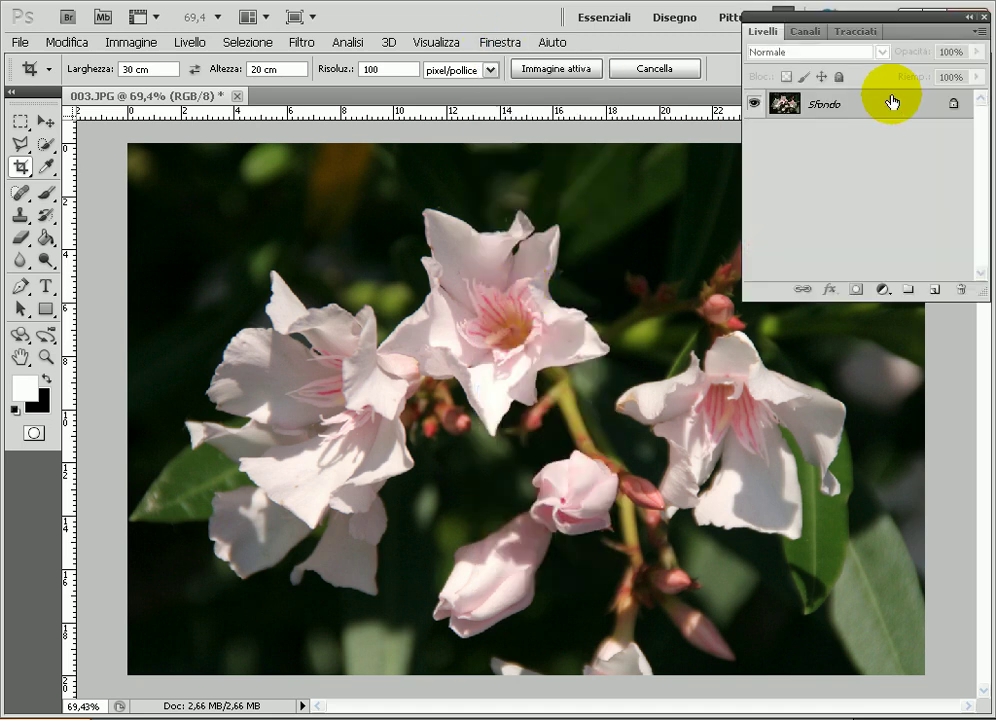
- Convert the Sfondo background to Livello 0 and lower its opacity to 71%
{"action": "double_click", "coordinate": [953, 106]}
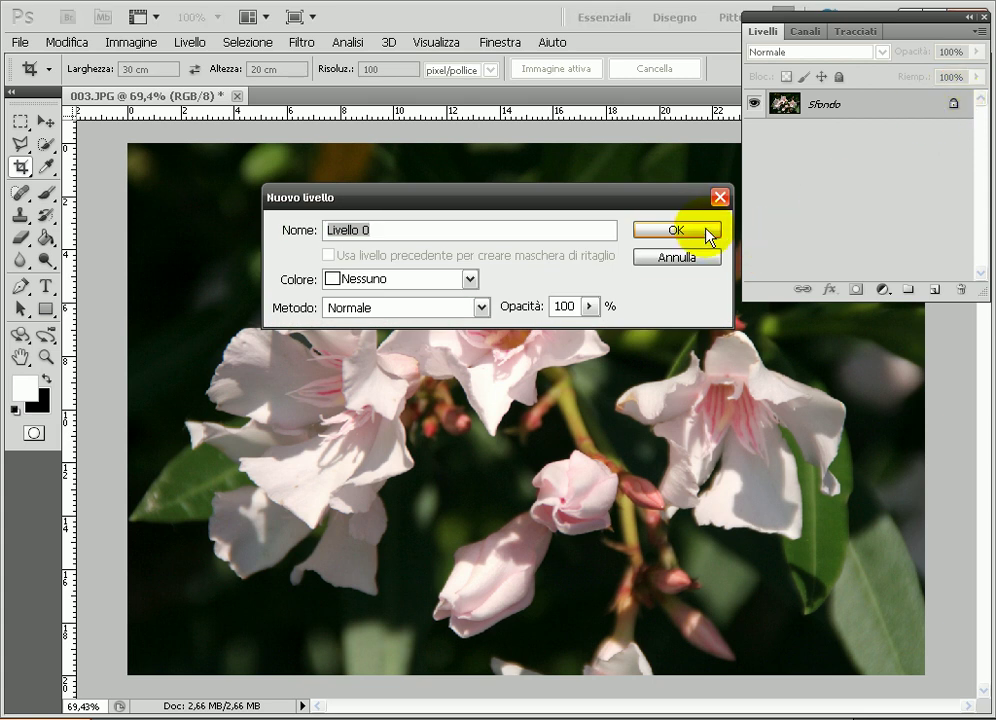
{"action": "left_click", "coordinate": [707, 232]}
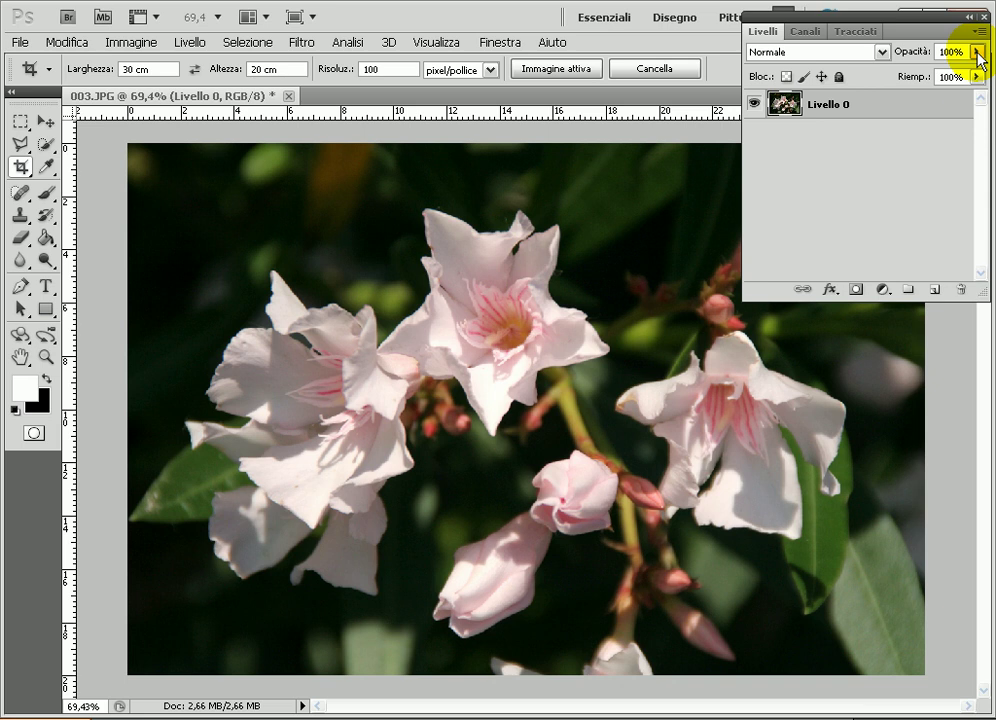
{"action": "left_click", "coordinate": [977, 52]}
{"action": "left_click_drag", "start_coordinate": [956, 74], "coordinate": [949, 71]}
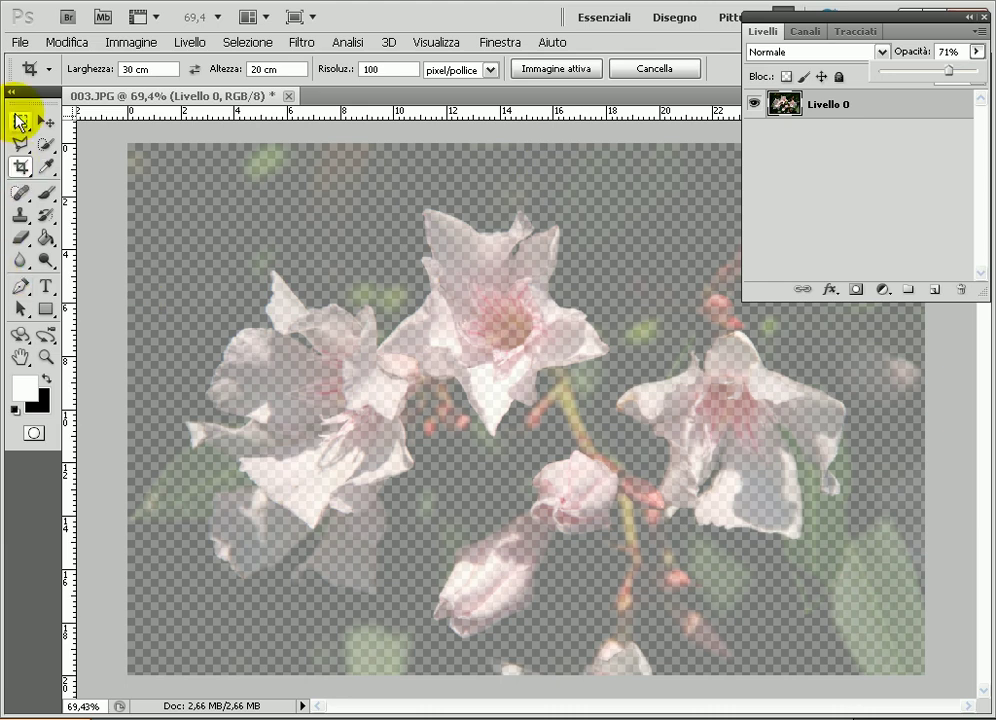
- Draw a rectangular marquee strip horizontally across the upper flower
{"action": "left_click", "coordinate": [19, 122]}
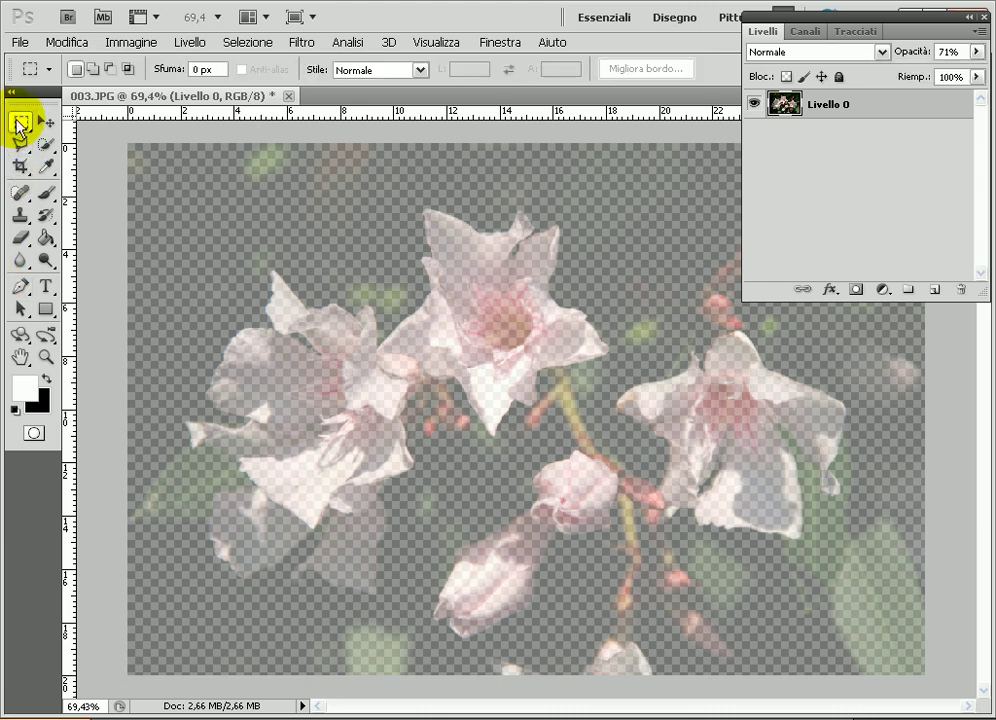
{"action": "left_click", "coordinate": [17, 123]}
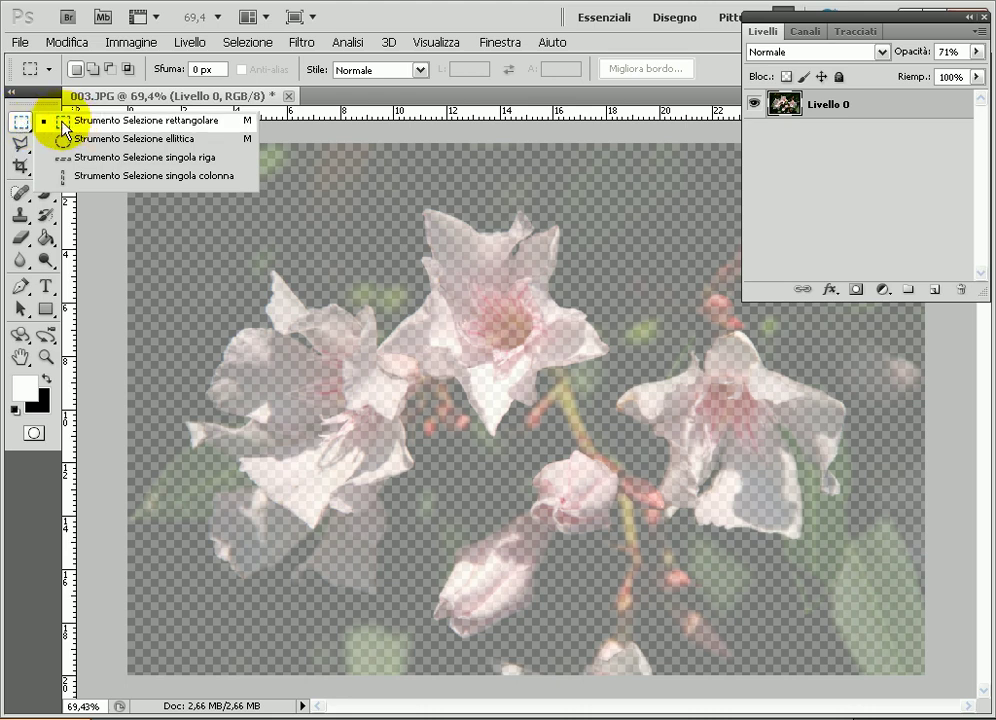
{"action": "left_click", "coordinate": [48, 121]}
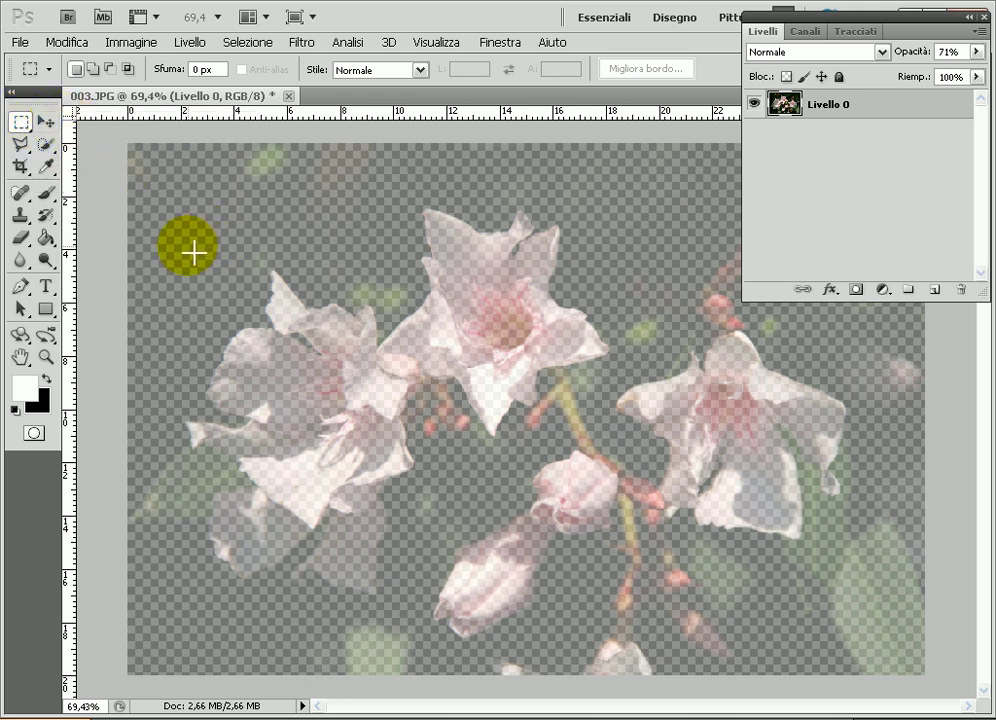
{"action": "mouse_move", "coordinate": [170, 252]}
{"action": "left_mouse_down"}
{"action": "mouse_move", "coordinate": [262, 293]}
{"action": "mouse_move", "coordinate": [604, 324]}
{"action": "left_mouse_up"}
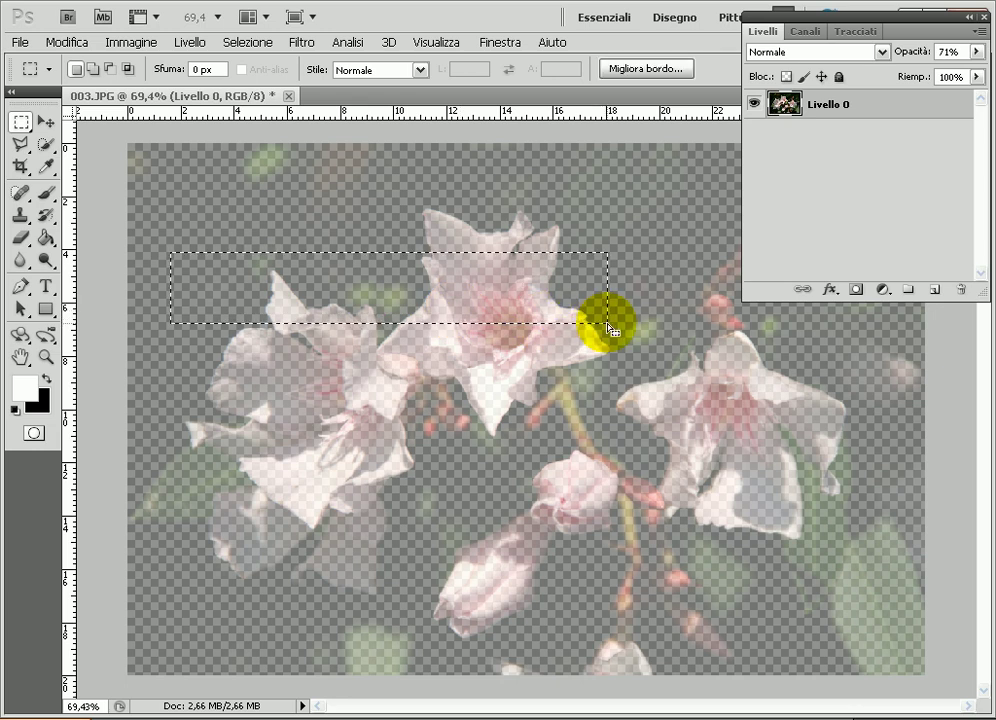
- Copy and paste the strip onto a new layer, Livello 1
{"action": "left_click", "coordinate": [66, 43]}
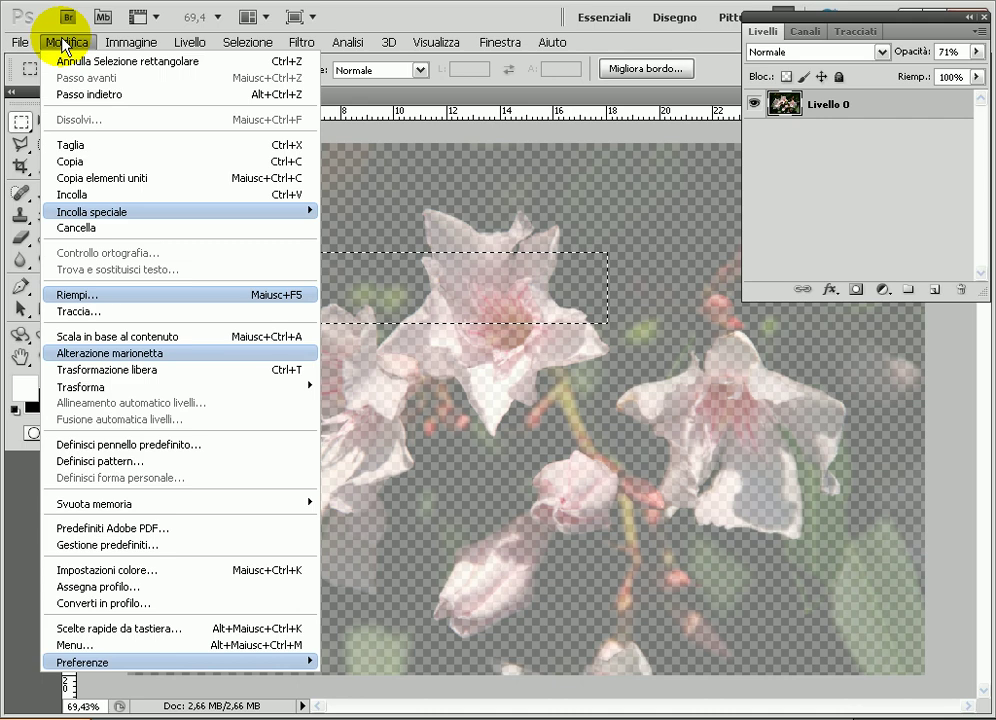
{"action": "left_click", "coordinate": [84, 161]}
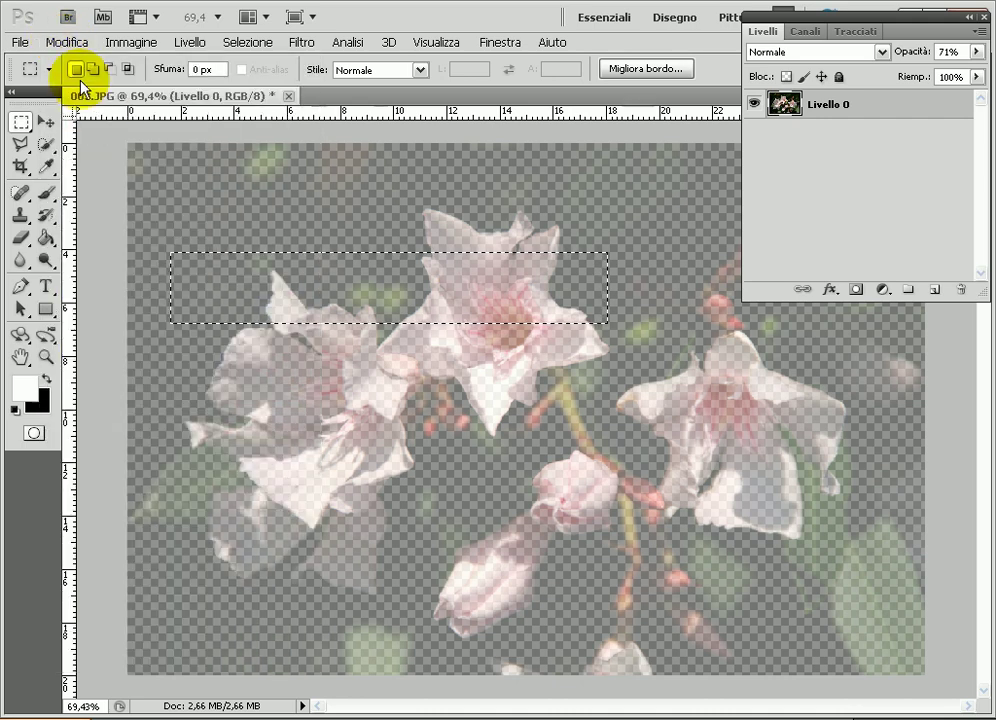
{"action": "left_click", "coordinate": [72, 42]}
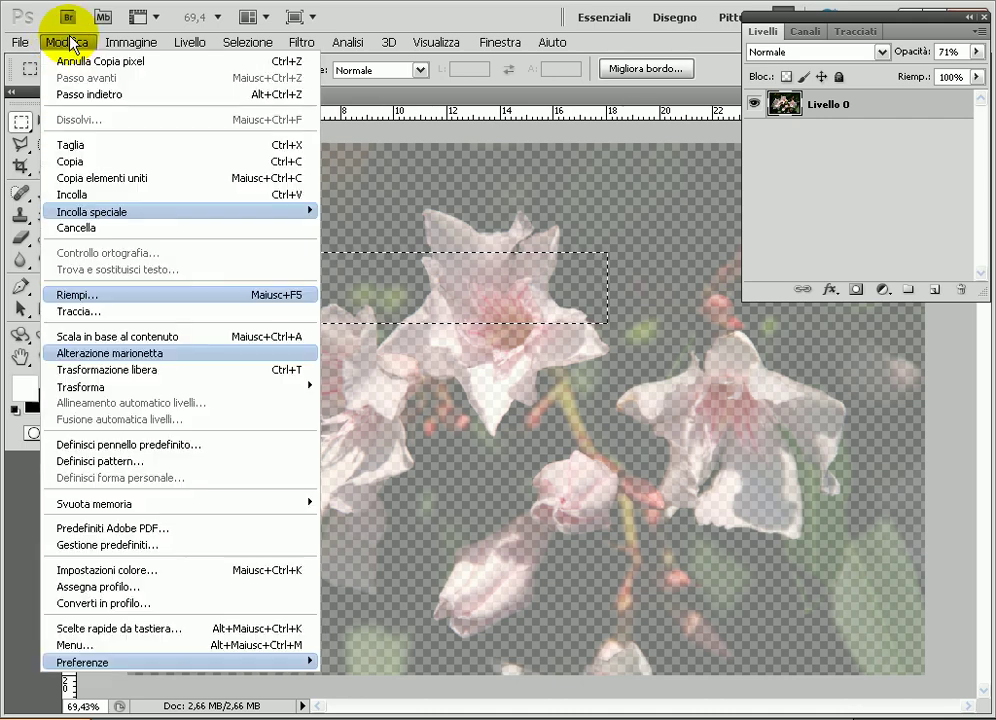
{"action": "left_click", "coordinate": [97, 196]}
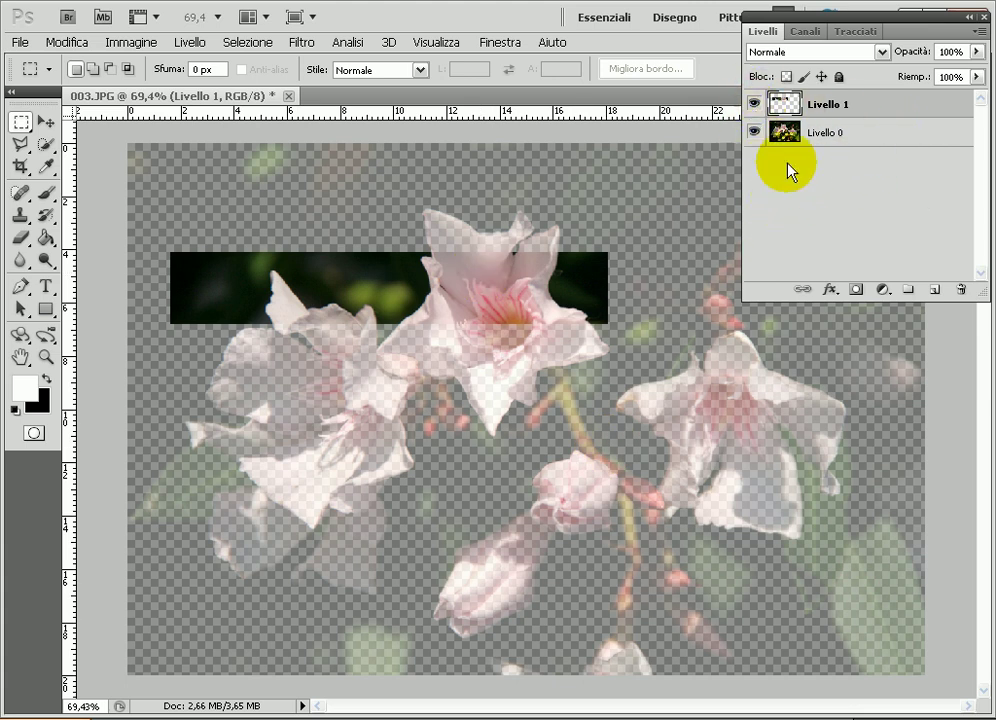
- Copy a tall vertical strip over the left flower and a middle horizontal strip to new layers
{"action": "left_click", "coordinate": [916, 138]}
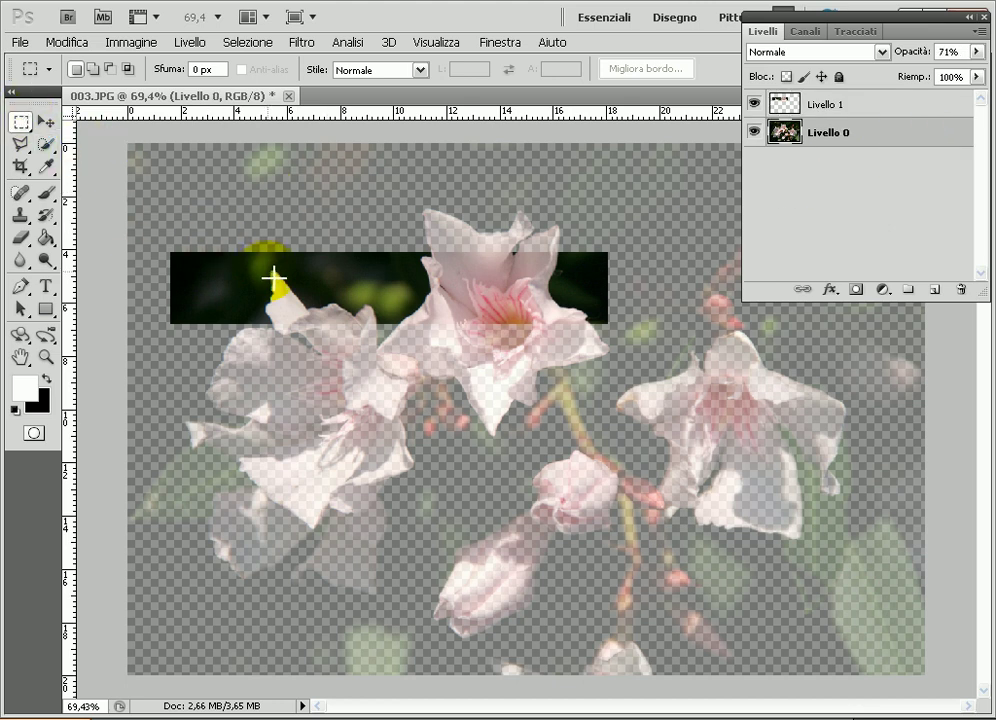
{"action": "left_click_drag", "start_coordinate": [218, 196], "coordinate": [272, 630]}
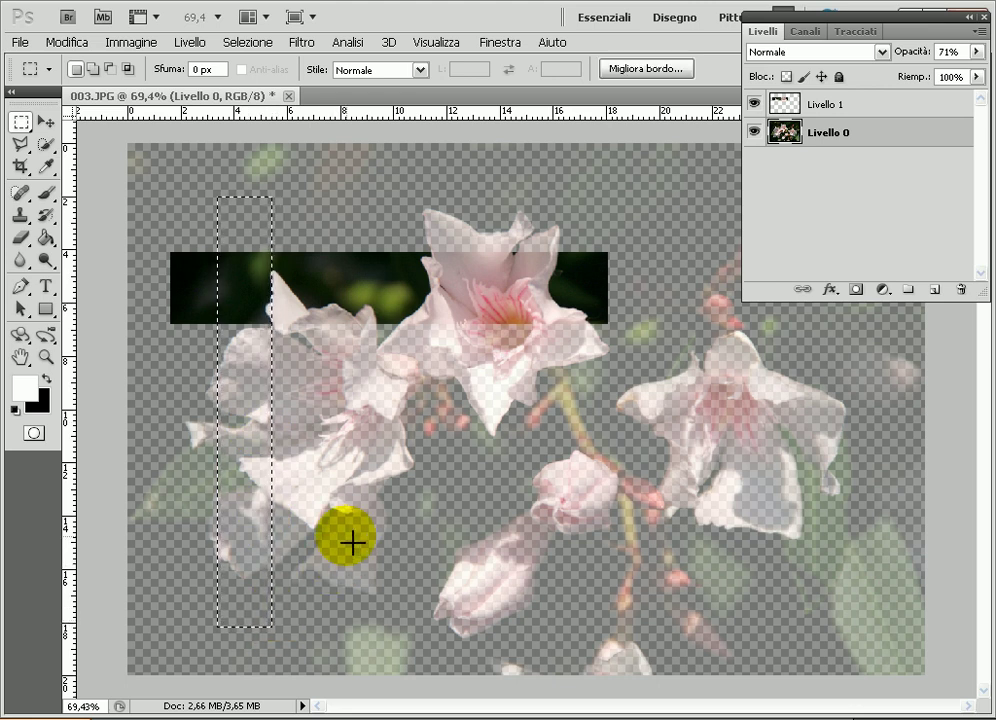
{"action": "key", "text": "ctrl+j"}
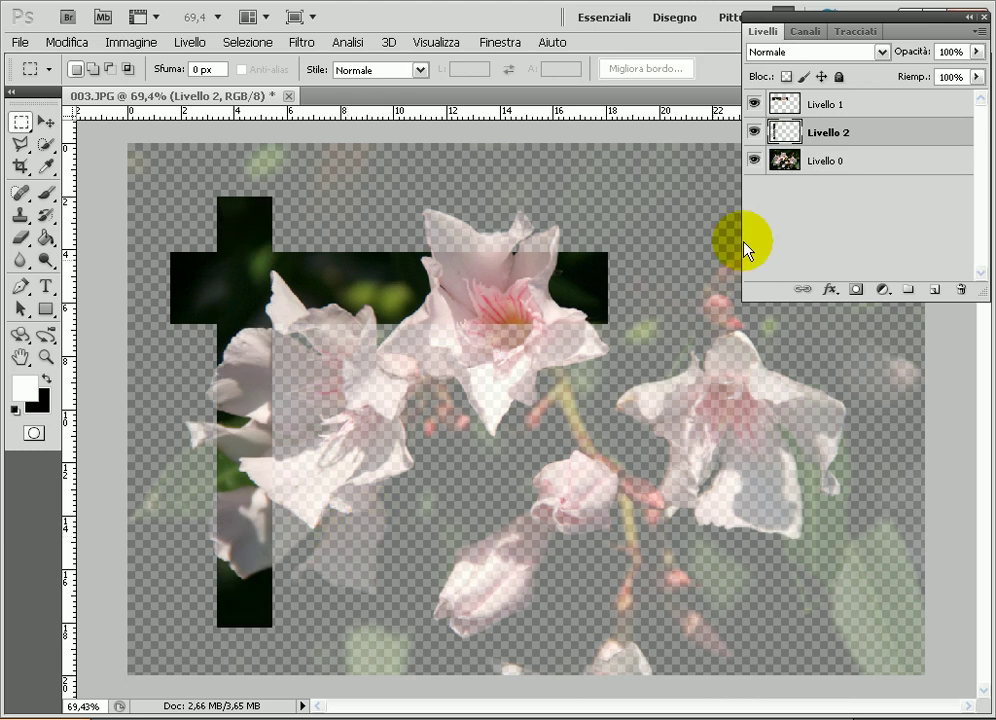
{"action": "left_click", "coordinate": [880, 168]}
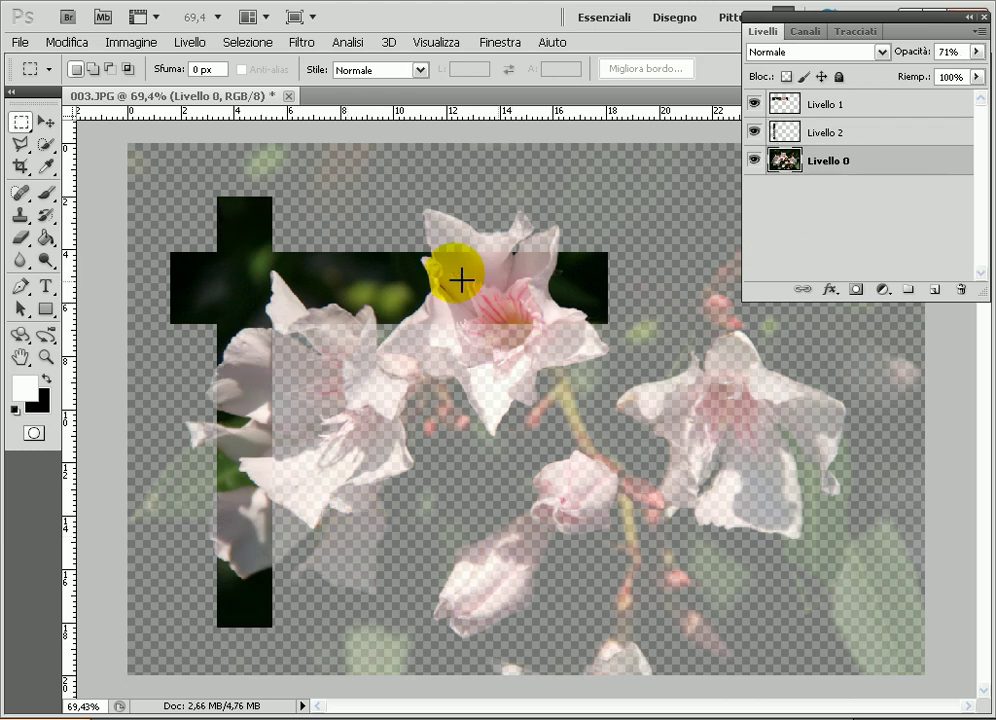
{"action": "mouse_move", "coordinate": [197, 358]}
{"action": "left_mouse_down"}
{"action": "mouse_move", "coordinate": [382, 399]}
{"action": "mouse_move", "coordinate": [665, 408]}
{"action": "left_mouse_up"}
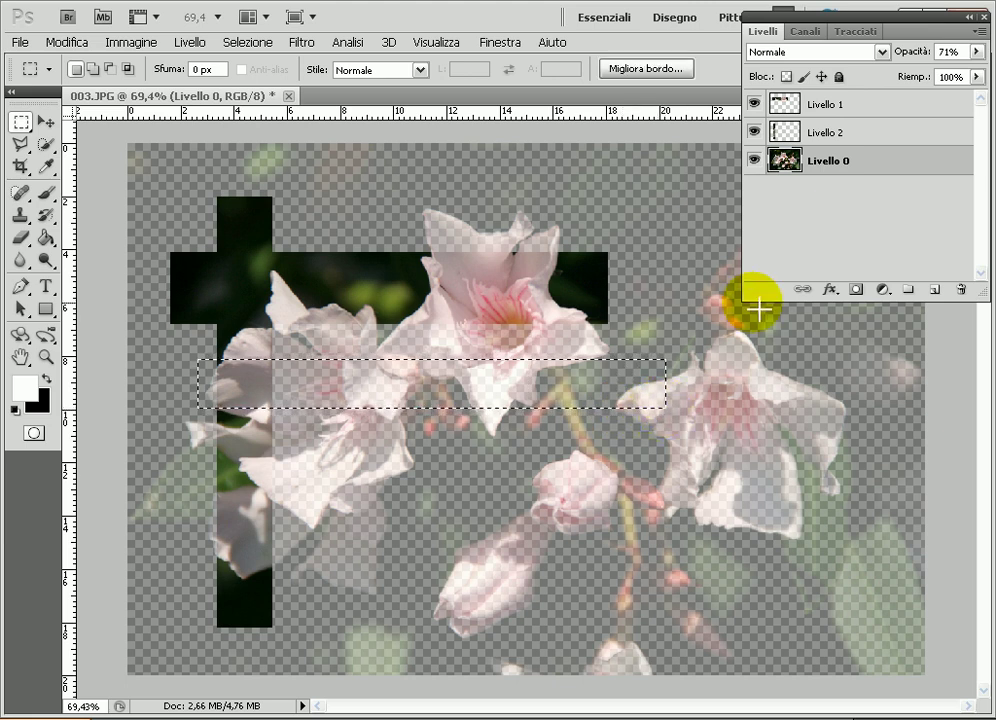
{"action": "key", "text": "ctrl+j"}
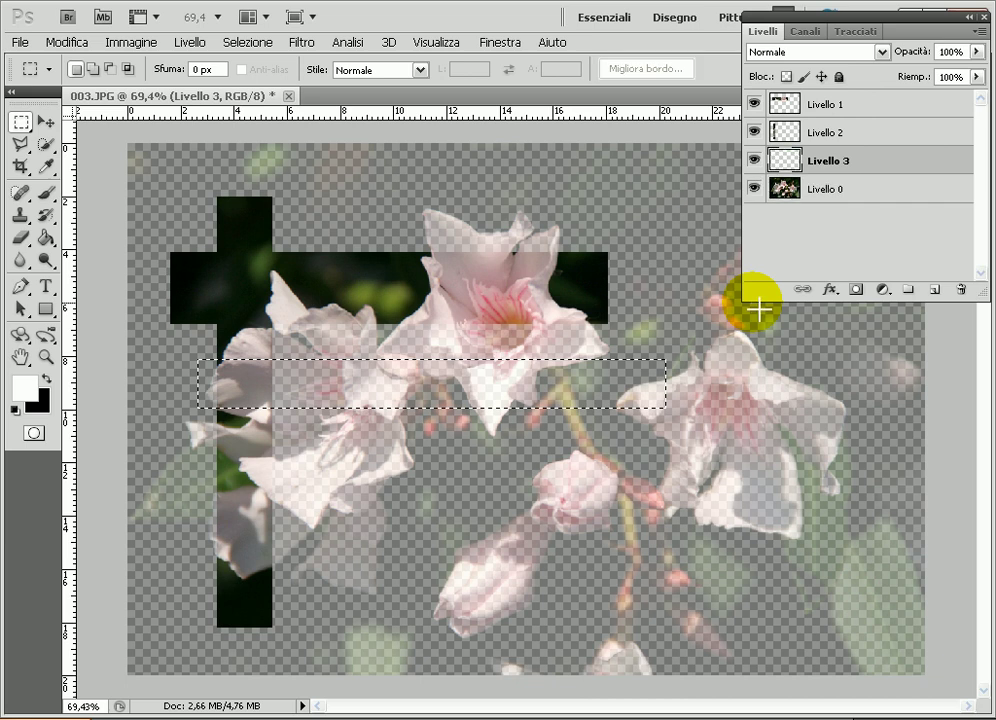
- Copy another tall vertical strip to a new layer and mark a strip through the central flower
{"action": "left_click_drag", "start_coordinate": [301, 171], "coordinate": [366, 546]}
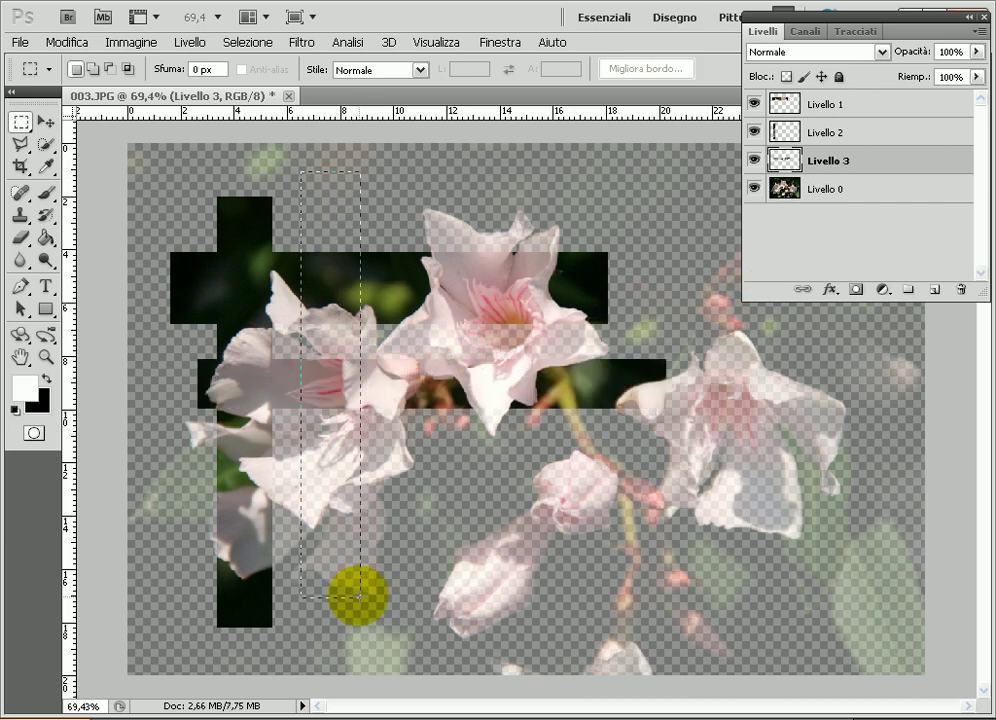
{"action": "left_click_drag", "start_coordinate": [366, 546], "coordinate": [352, 597]}
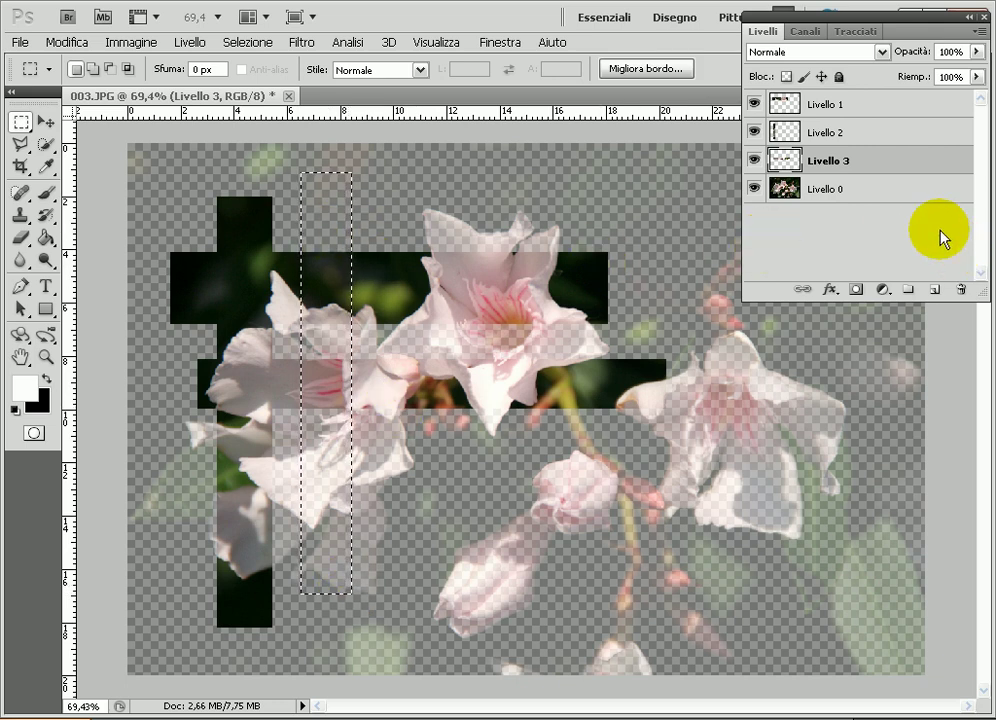
{"action": "left_click", "coordinate": [934, 196]}
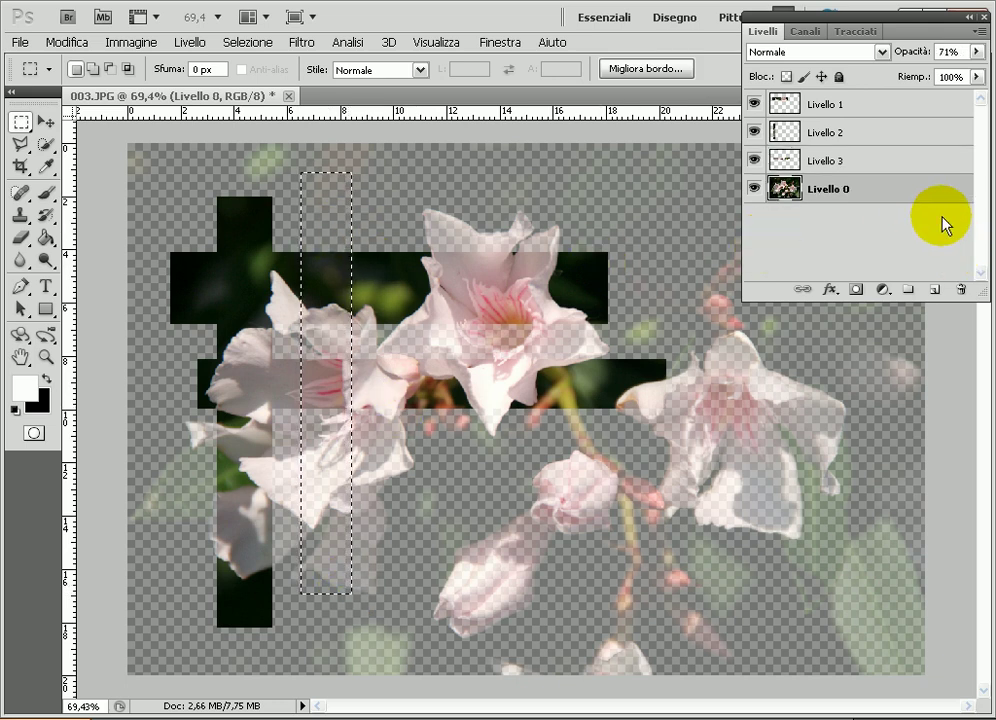
{"action": "key", "text": "ctrl+j"}
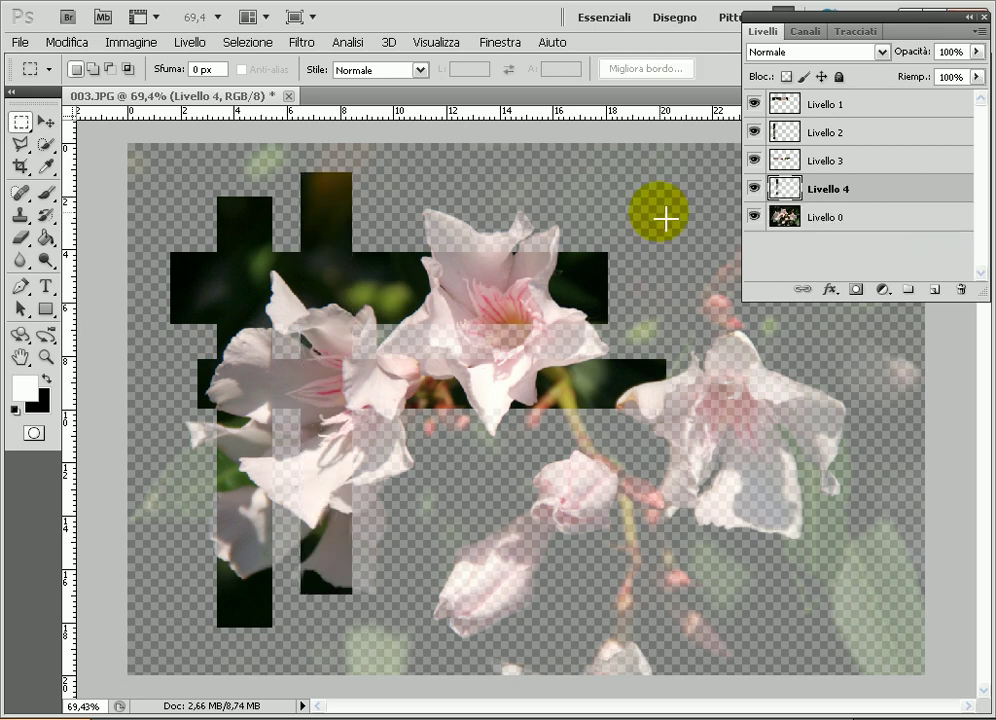
{"action": "left_click_drag", "start_coordinate": [455, 178], "coordinate": [540, 583]}
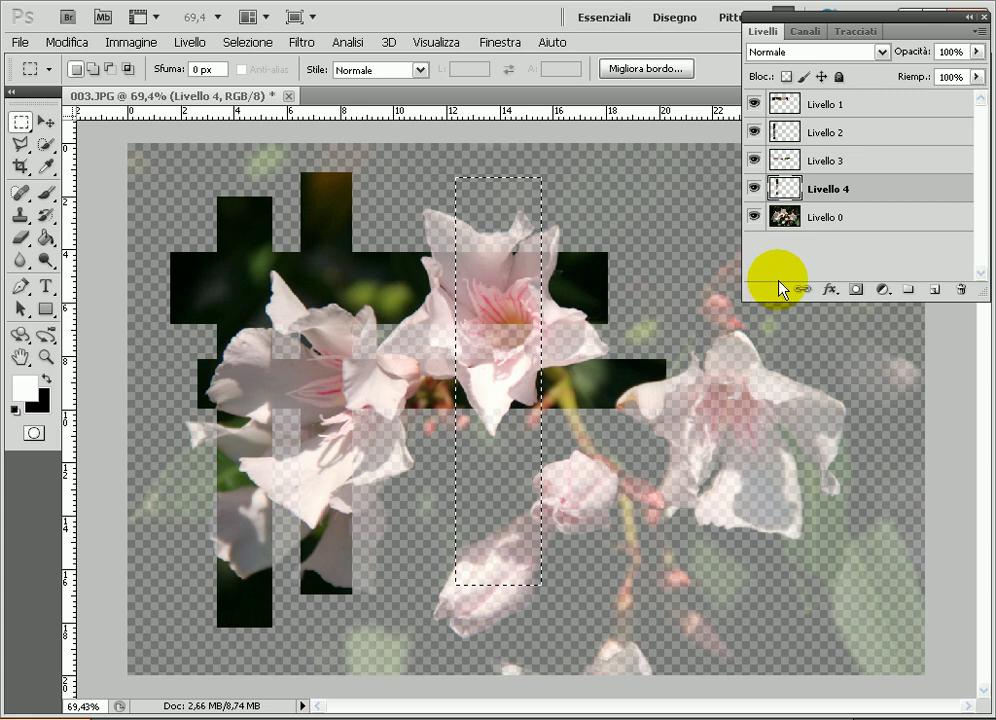
{"action": "left_click", "coordinate": [889, 220]}
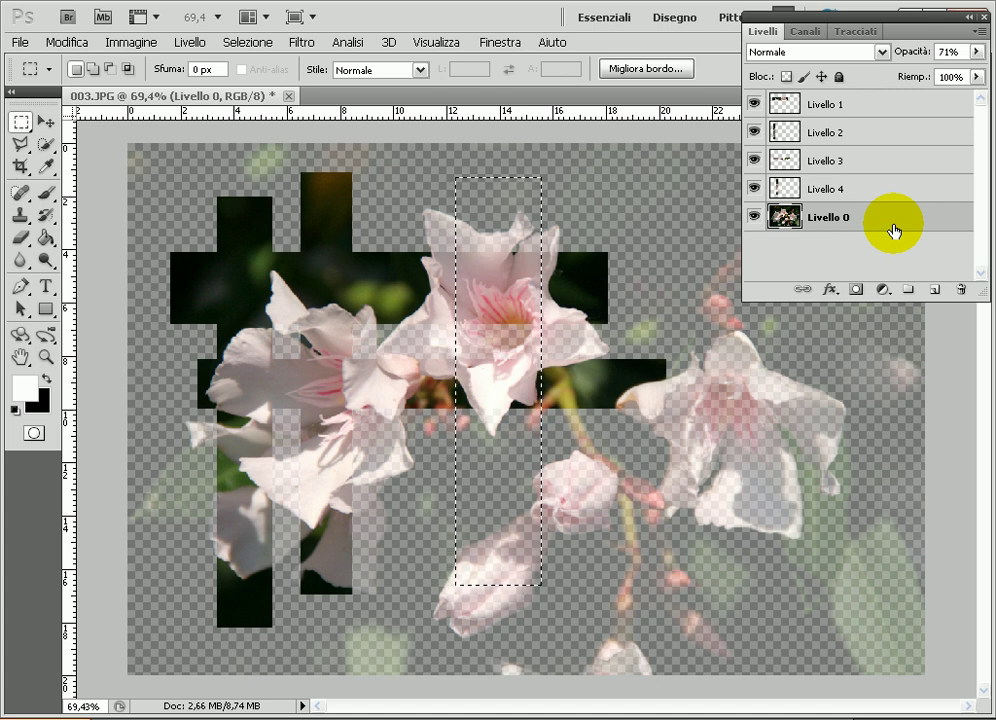
- Copy the remaining marquee strips with Ctrl+J until strip layers reach Livello 18
{"action": "key", "text": "ctrl+j"}
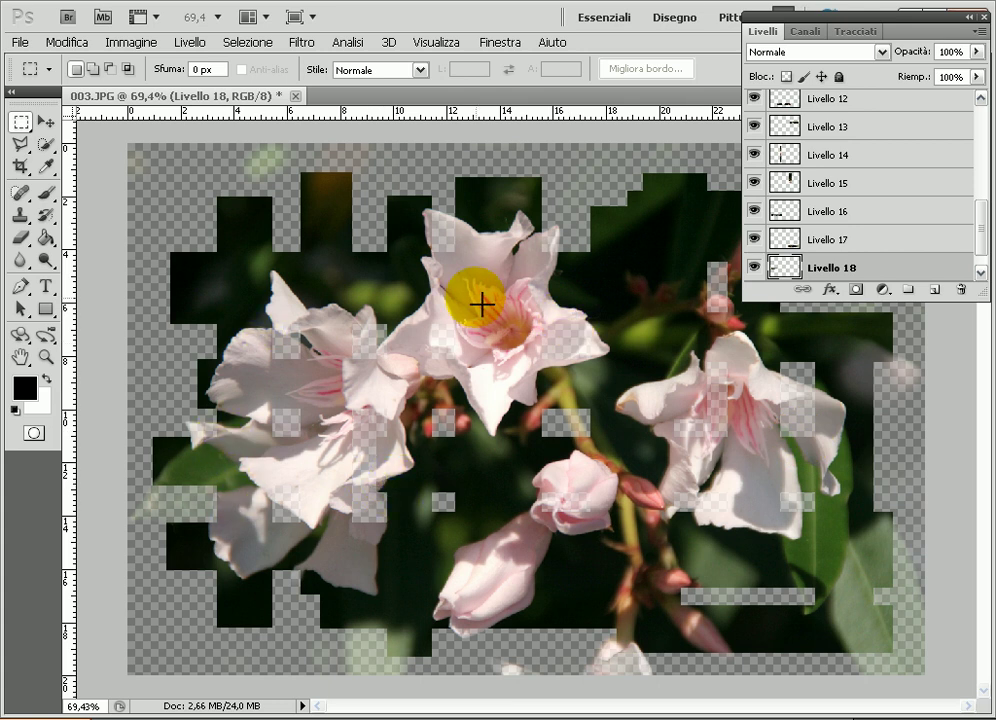
{"action": "left_click_drag", "start_coordinate": [978, 218], "coordinate": [980, 140]}
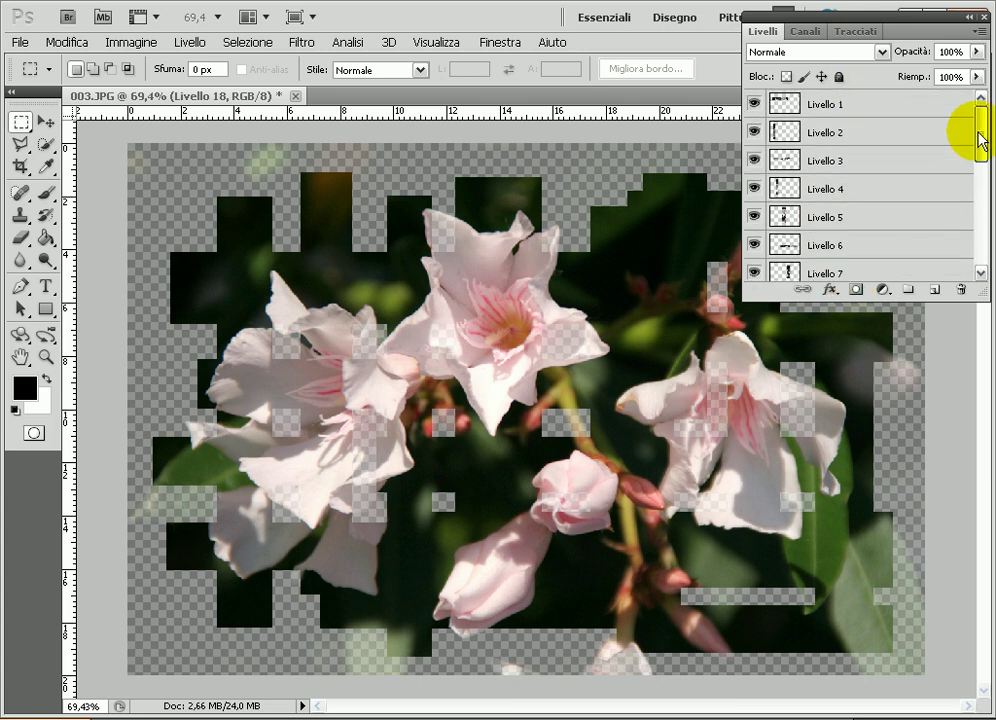
- Make white the foreground colour and load Livello 1's pixels as a selection
{"action": "left_click", "coordinate": [786, 106]}
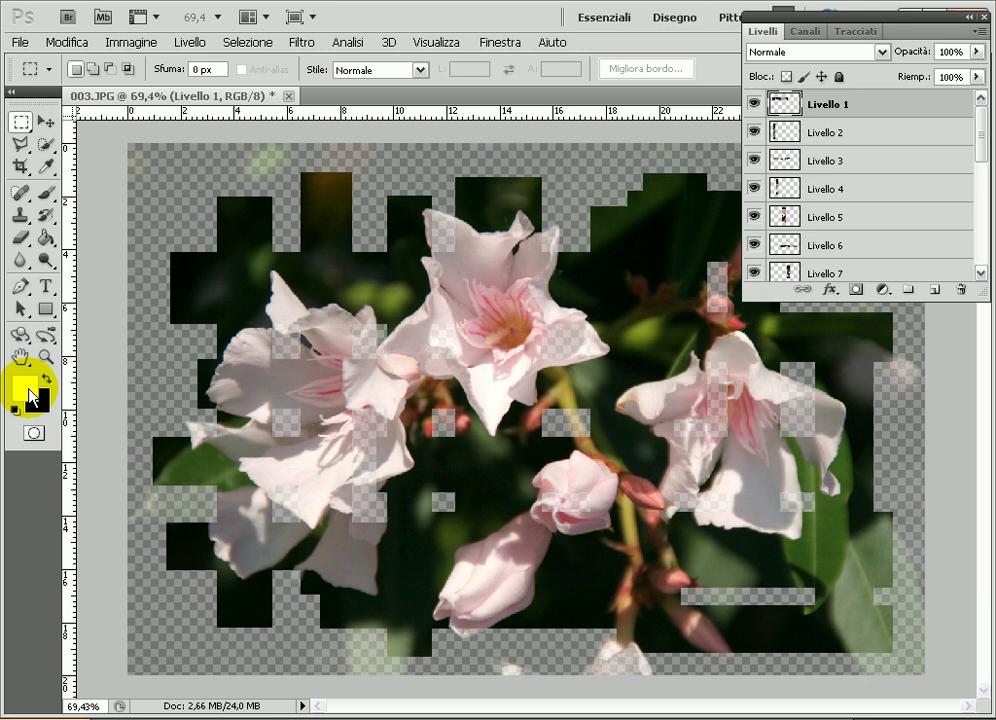
{"action": "key", "text": "d"}
{"action": "key", "text": "x"}
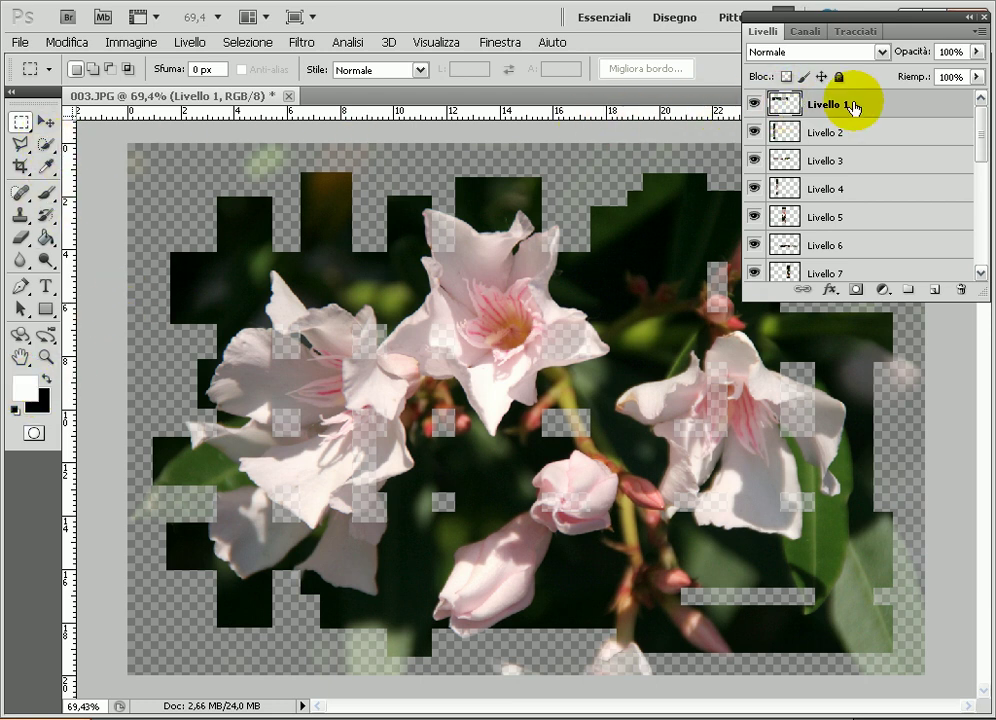
{"action": "right_click", "coordinate": [784, 110]}
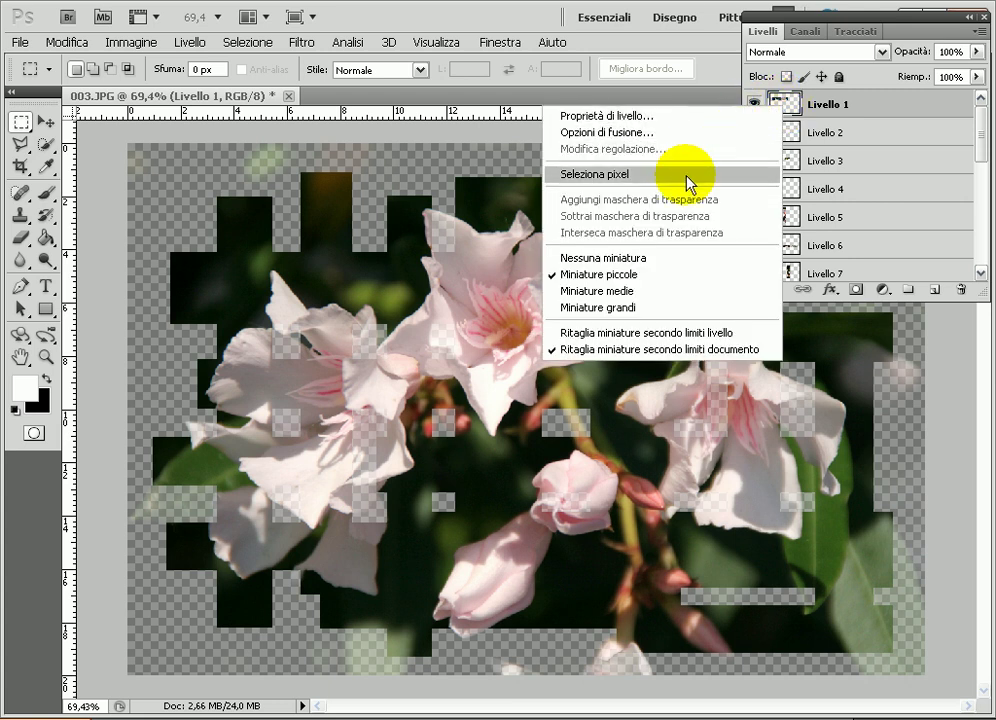
{"action": "left_click", "coordinate": [690, 176]}
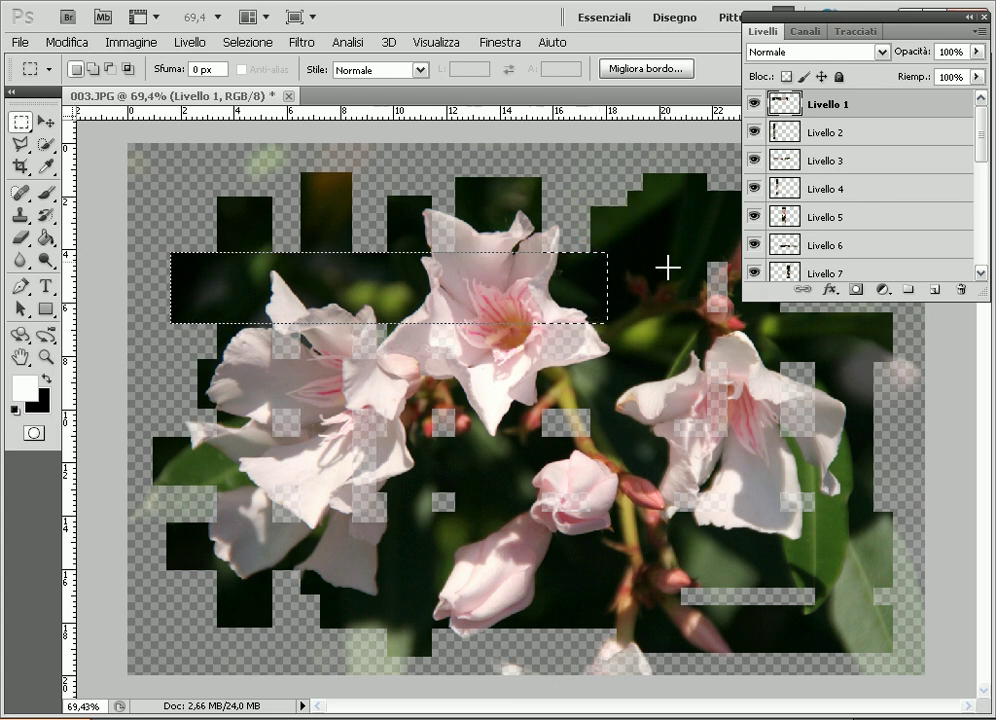
- Stroke the Livello 1 strip with a 2 px white line, Interno position
{"action": "left_click", "coordinate": [72, 42]}
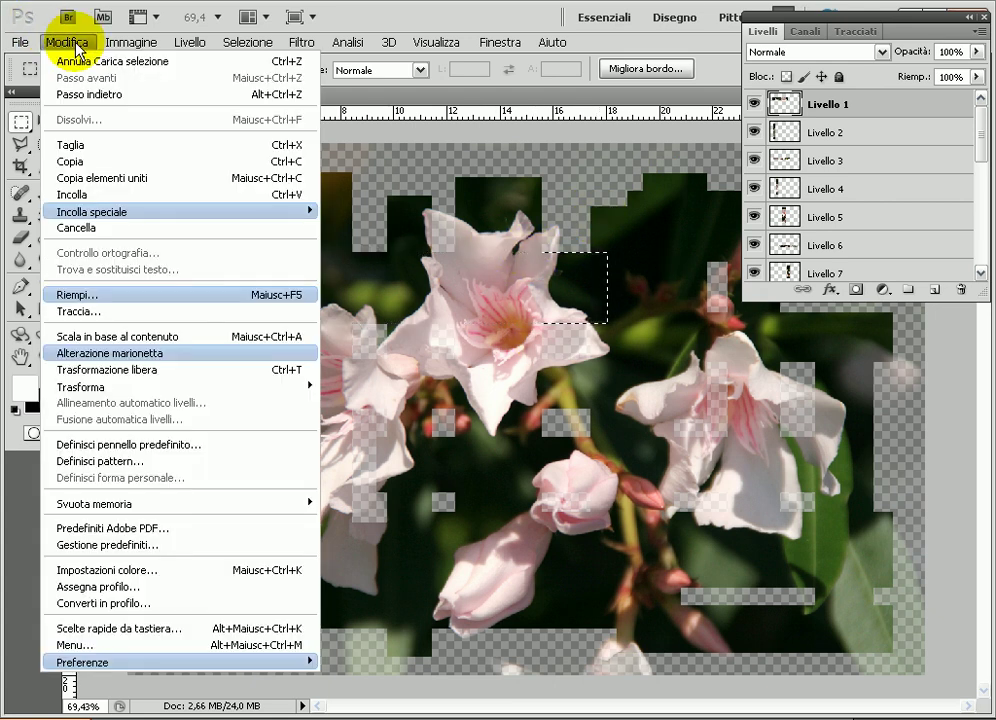
{"action": "left_click", "coordinate": [117, 311]}
{"action": "mouse_move", "coordinate": [457, 154]}
{"action": "left_mouse_down"}
{"action": "mouse_move", "coordinate": [585, 158]}
{"action": "mouse_move", "coordinate": [605, 146]}
{"action": "left_mouse_up"}
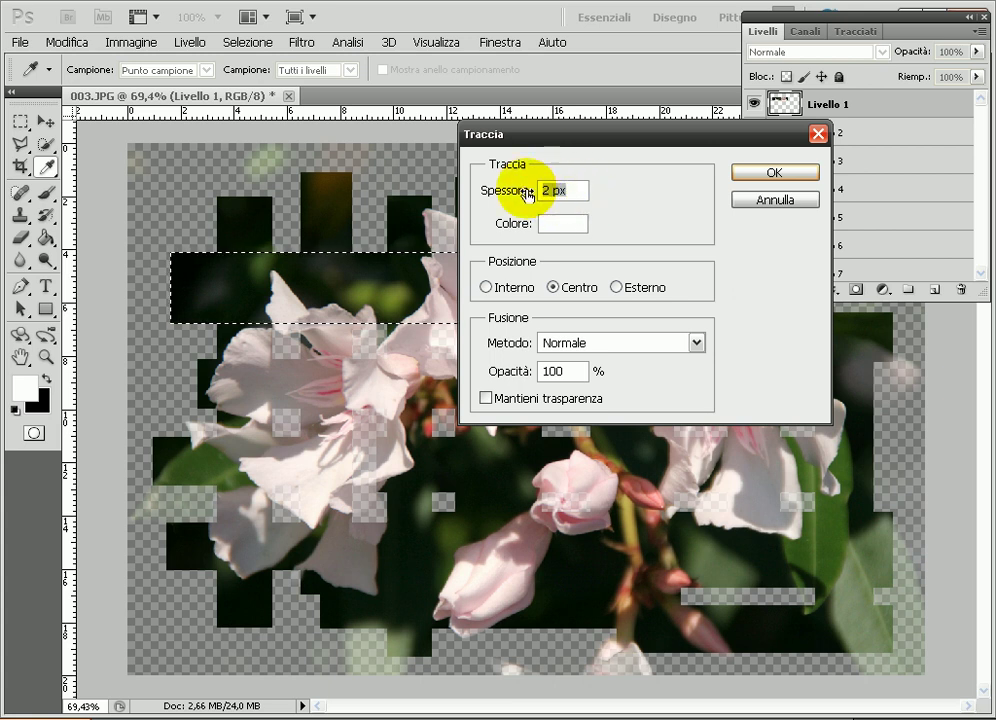
{"action": "left_click", "coordinate": [546, 189]}
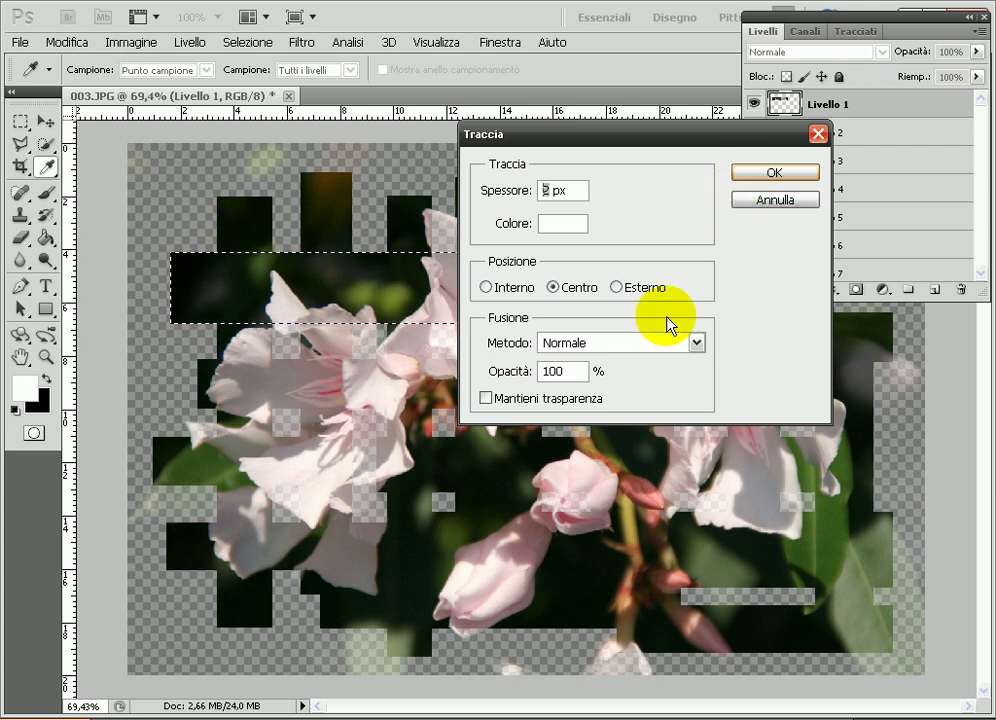
{"action": "left_click", "coordinate": [485, 287]}
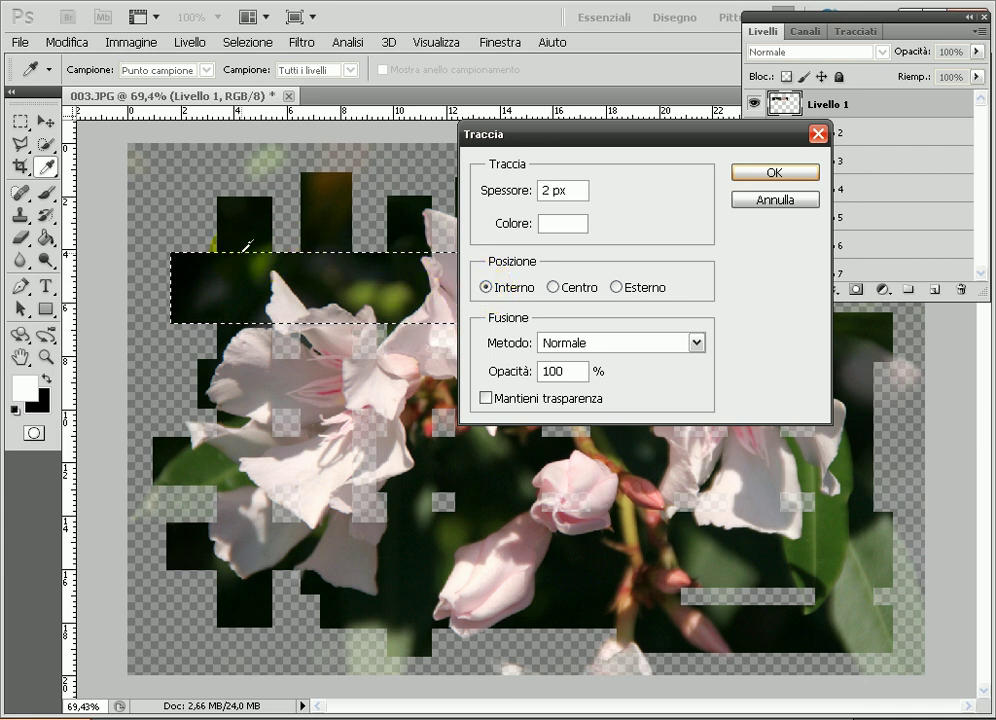
{"action": "left_click", "coordinate": [176, 305]}
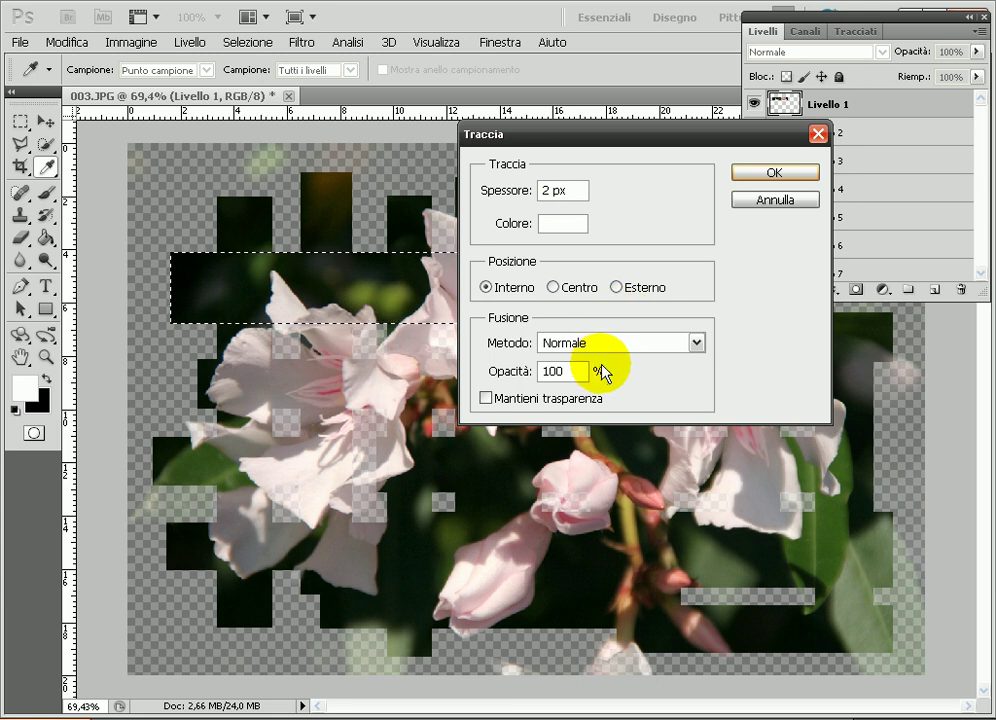
{"action": "left_click", "coordinate": [775, 172]}
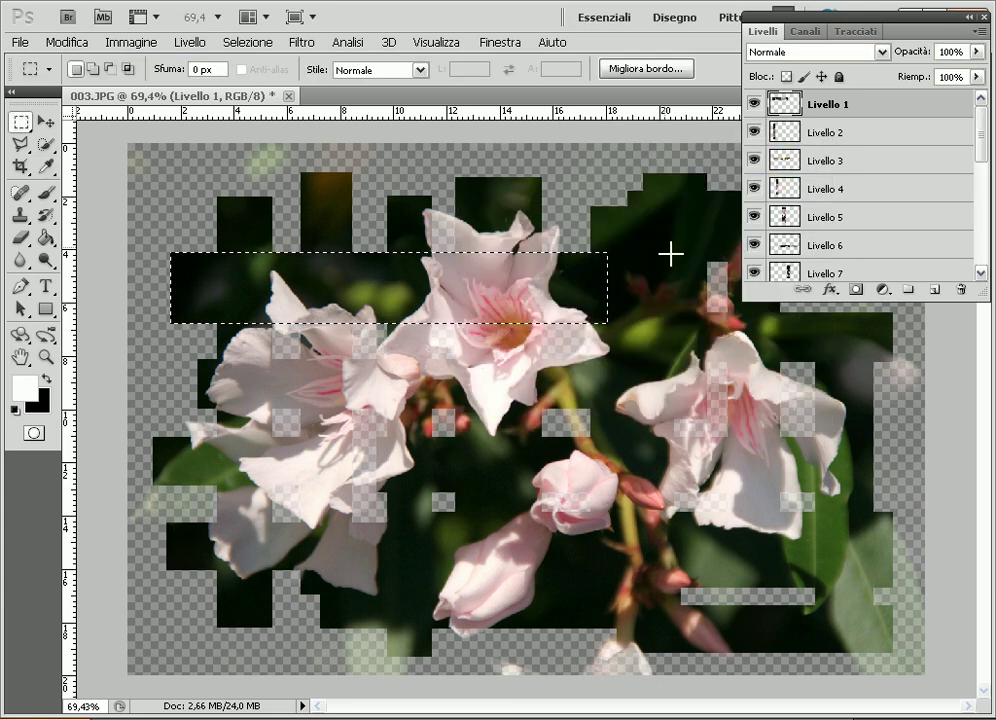
- Deselect the Livello 1 strip and load Livello 2's pixels as a selection
{"action": "left_click", "coordinate": [645, 252]}
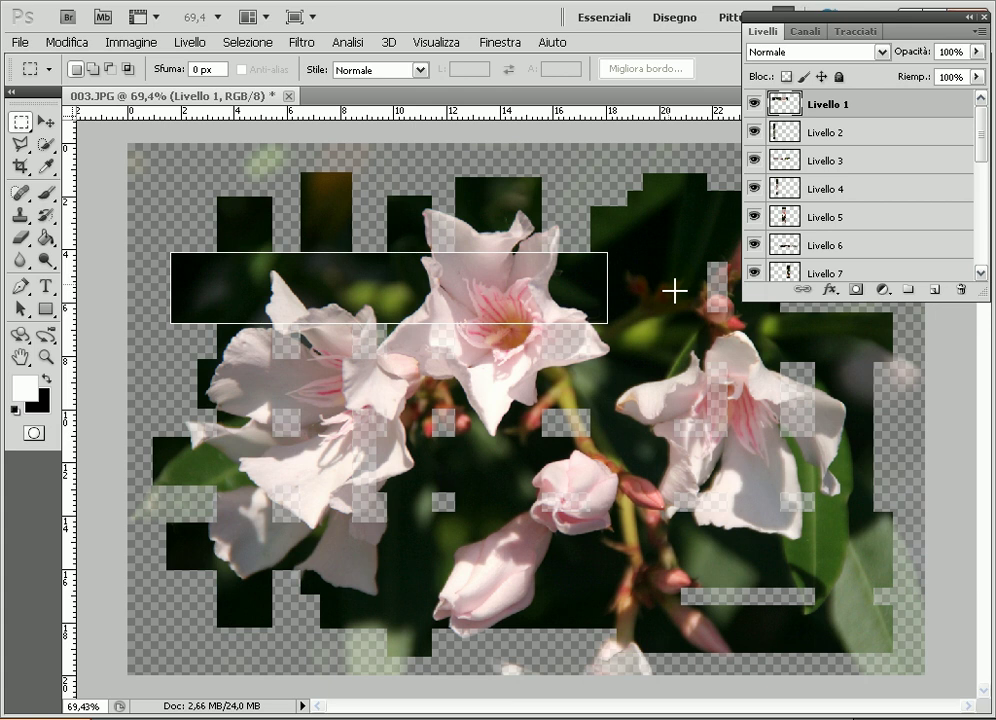
{"action": "left_click", "coordinate": [880, 134]}
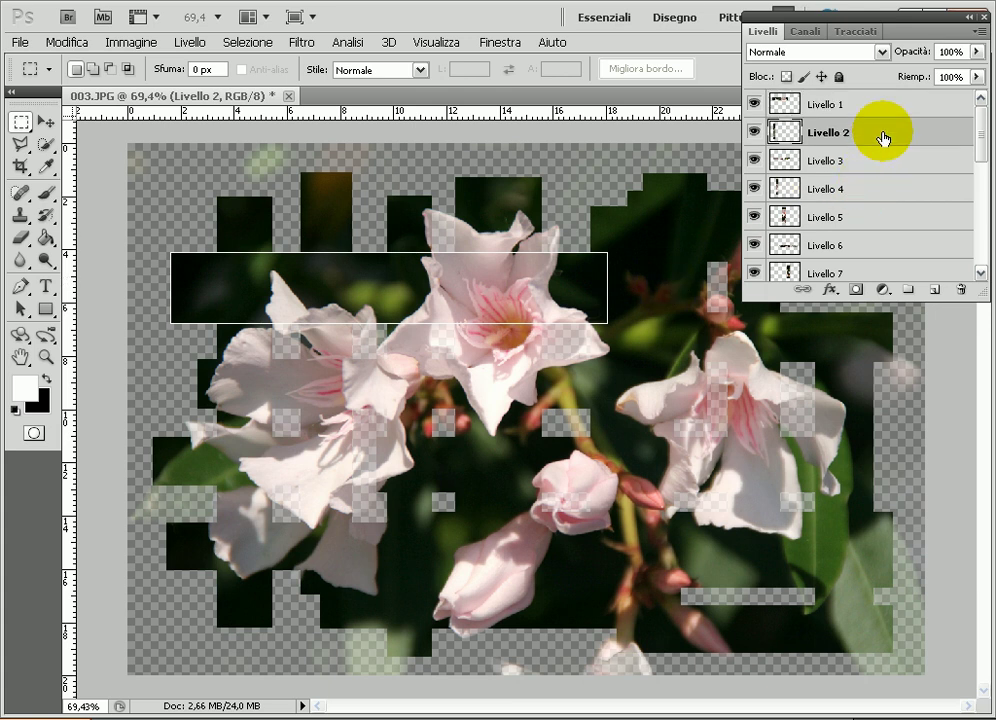
{"action": "right_click", "coordinate": [789, 138]}
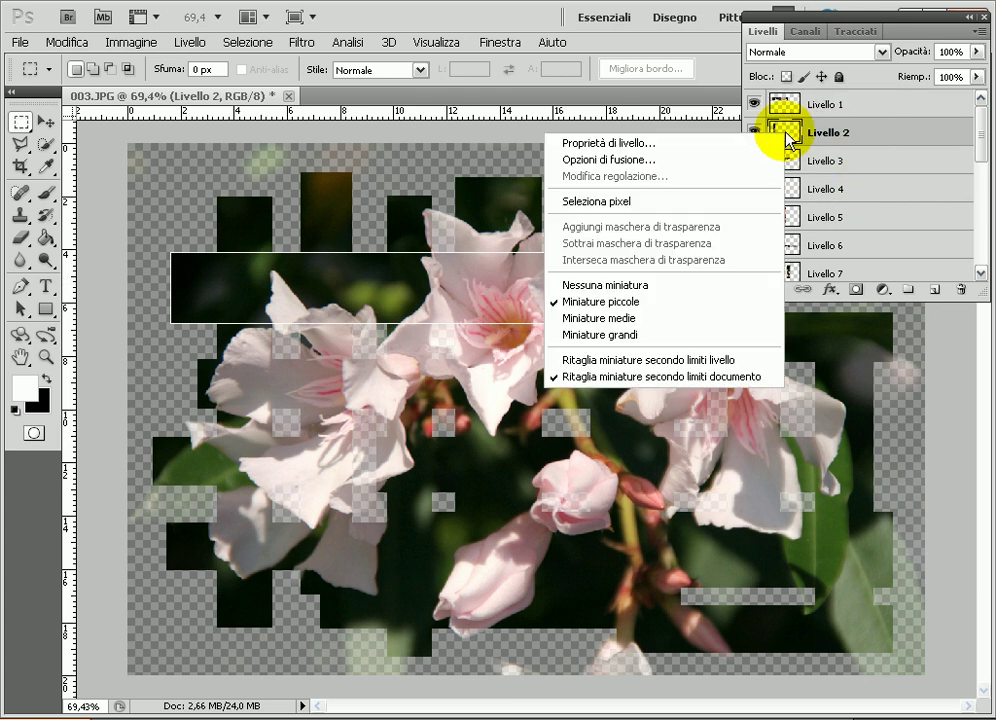
{"action": "left_click", "coordinate": [693, 202]}
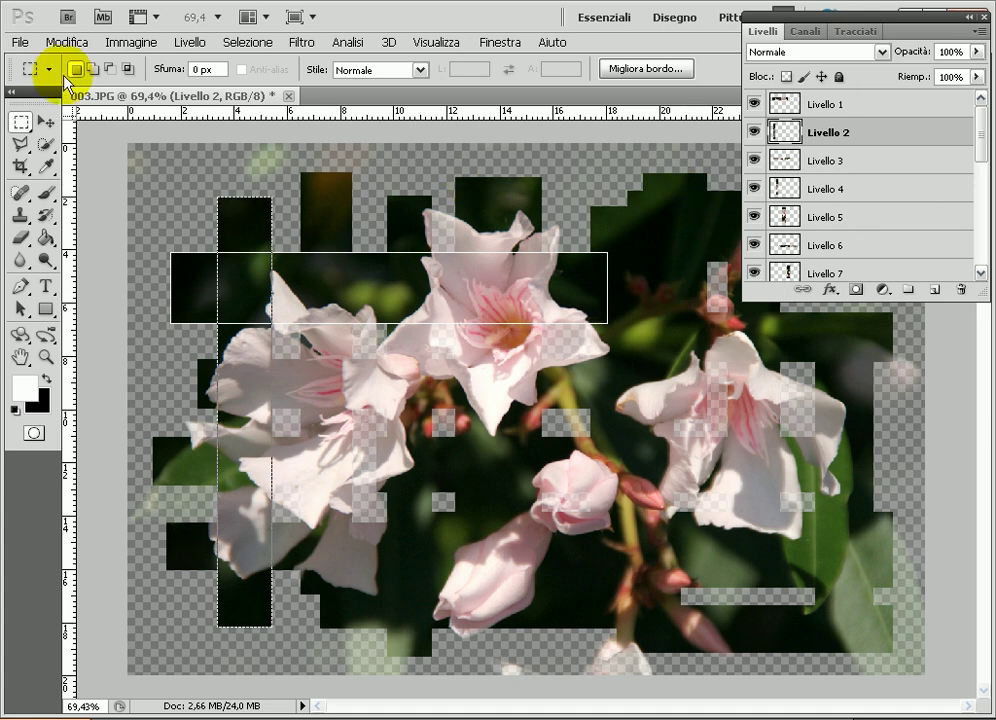
- Apply the 2 px white inside stroke to the Livello 2 strip, then deselect
{"action": "left_click", "coordinate": [66, 42]}
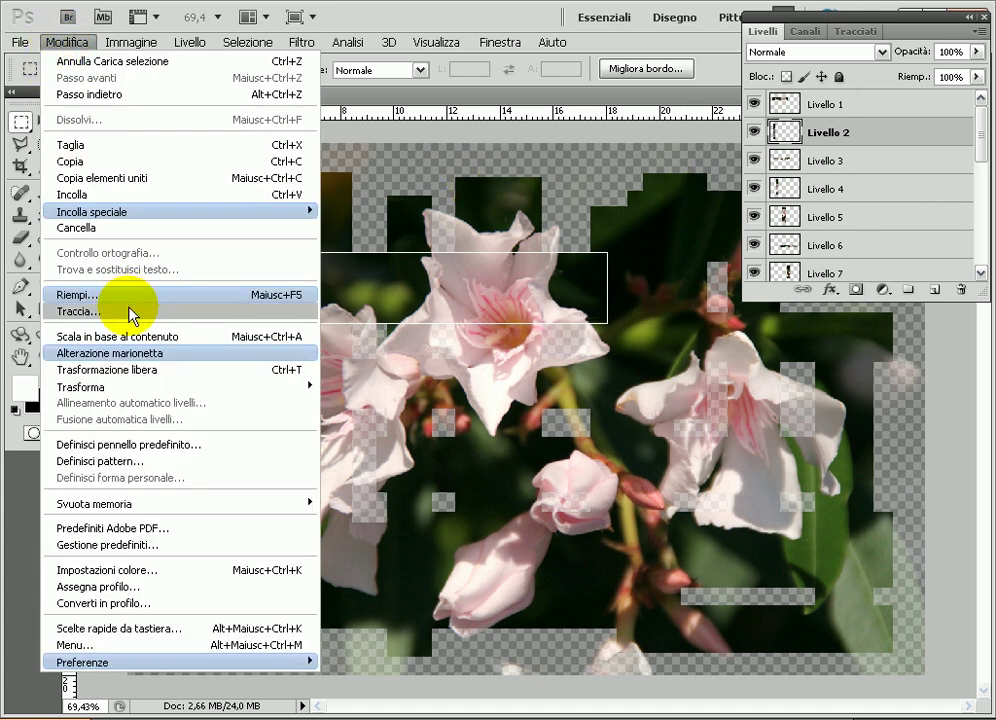
{"action": "left_click", "coordinate": [130, 312]}
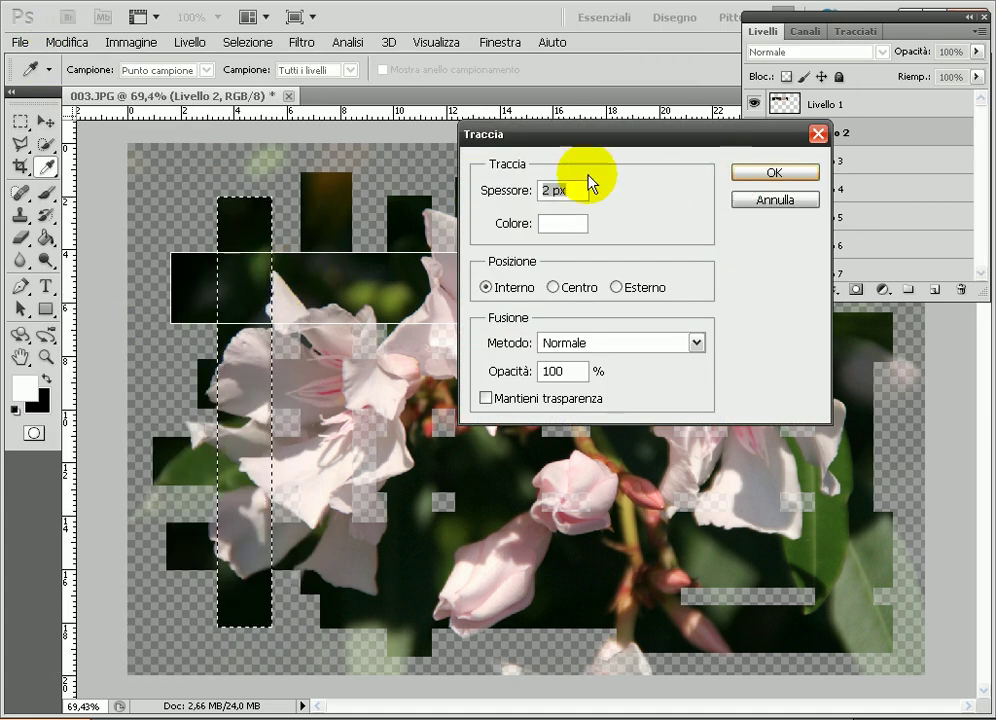
{"action": "left_click", "coordinate": [768, 178]}
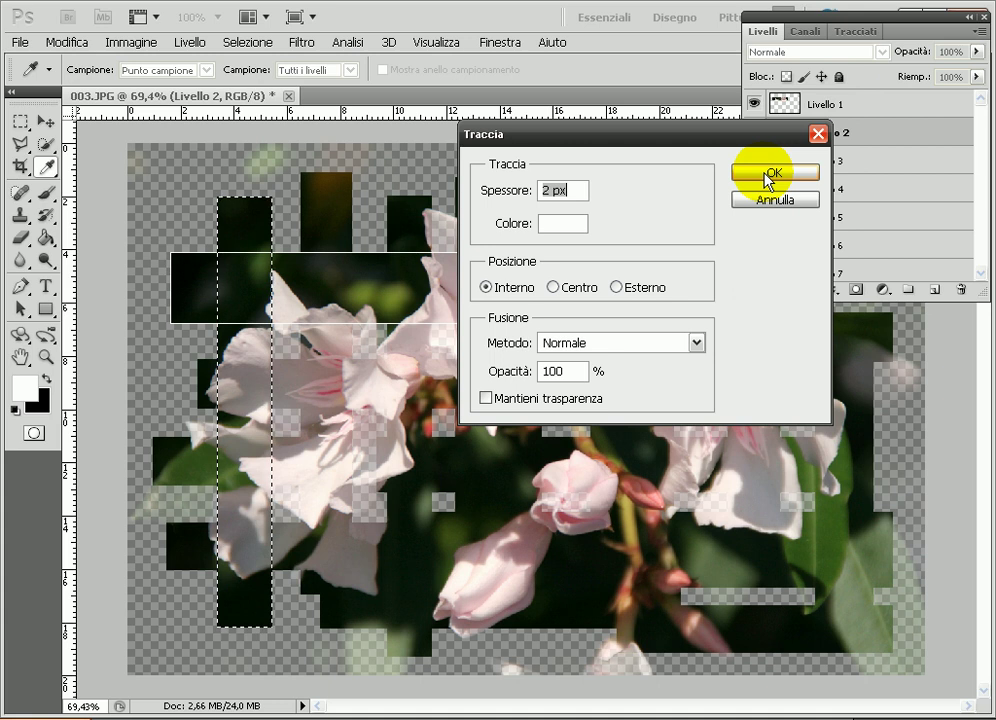
{"action": "left_click", "coordinate": [768, 178]}
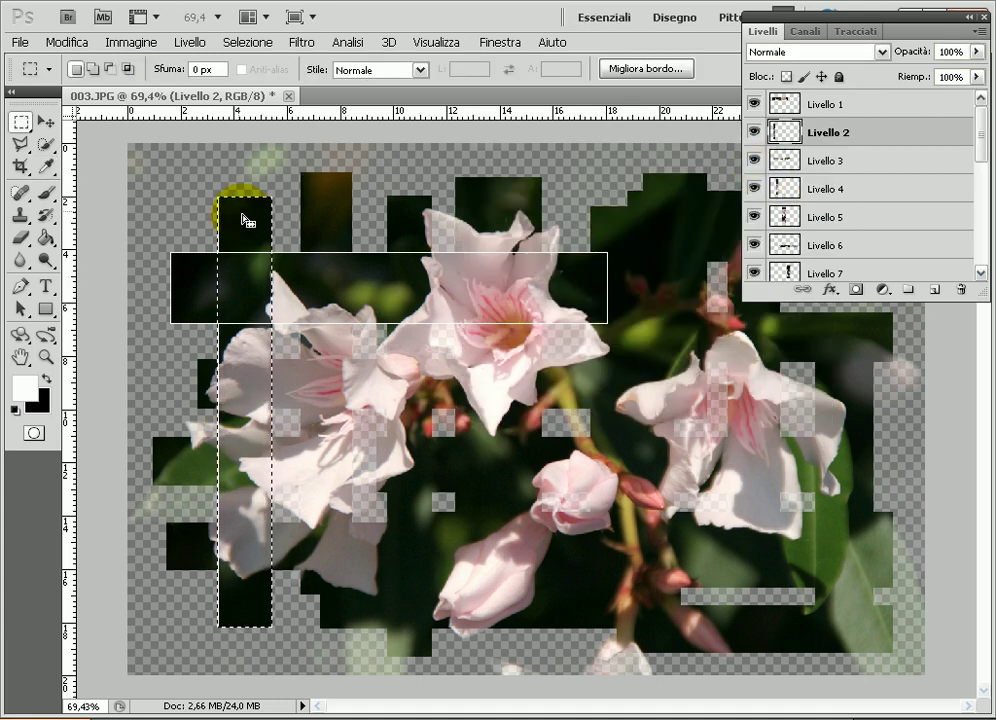
{"action": "left_click", "coordinate": [284, 258]}
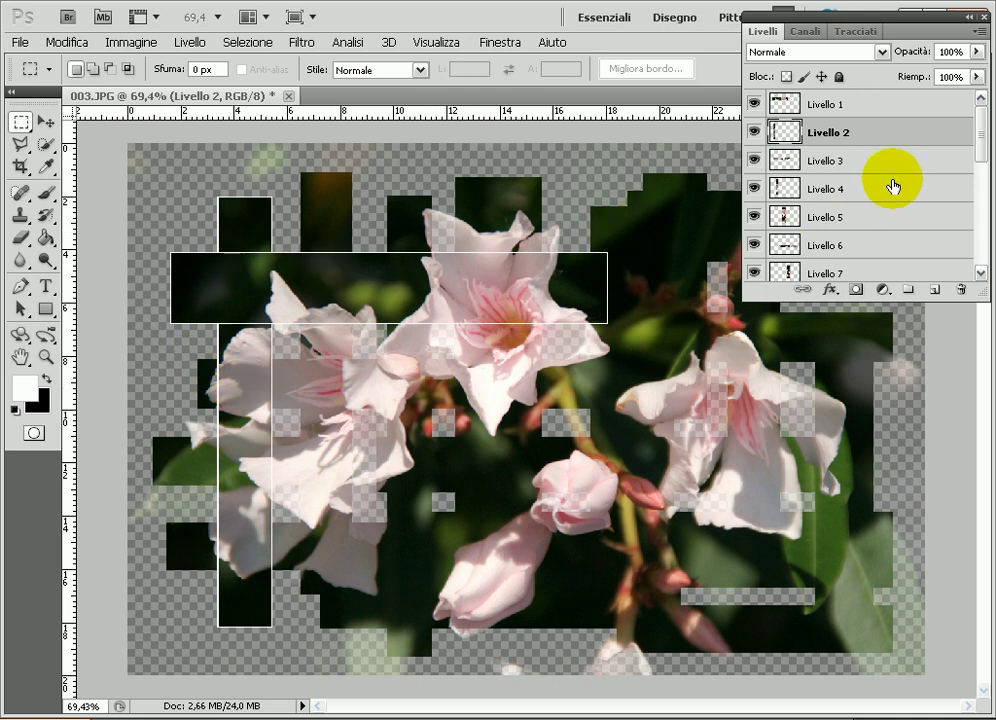
- Load Livello 3's pixels as a selection and apply the 2 px white stroke
{"action": "left_click", "coordinate": [788, 164]}
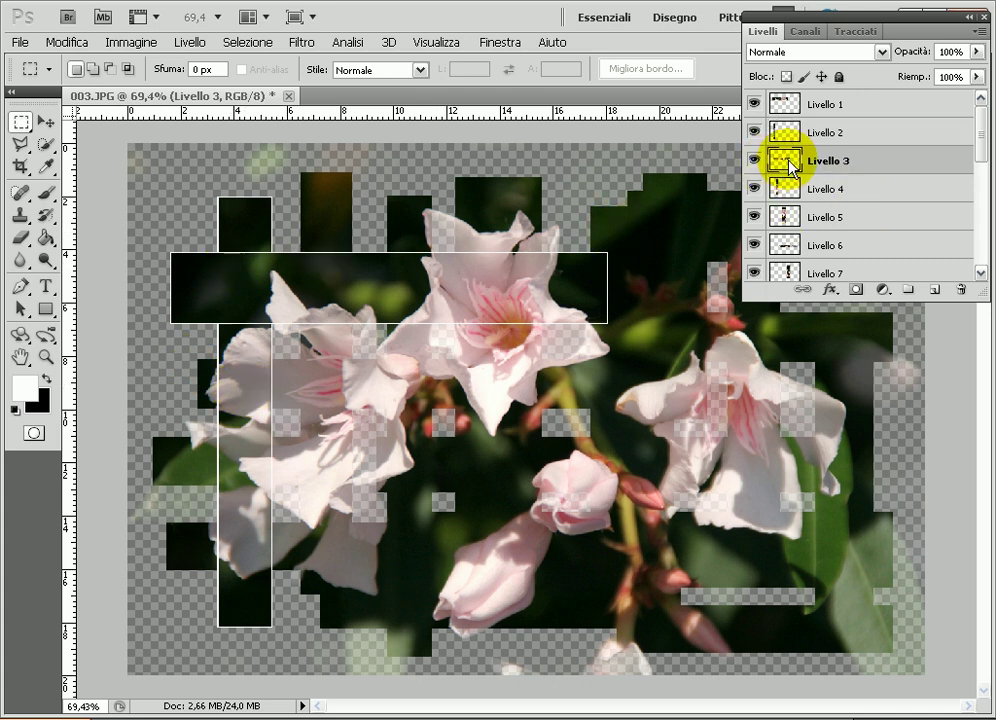
{"action": "right_click", "coordinate": [790, 165]}
{"action": "left_click", "coordinate": [724, 230]}
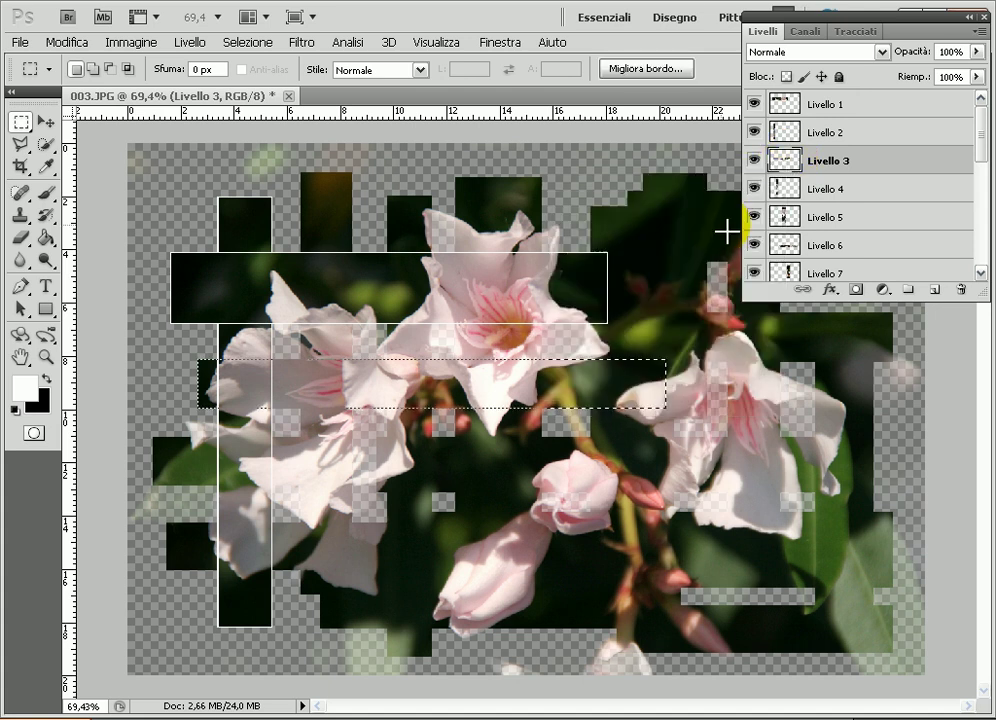
{"action": "left_click", "coordinate": [65, 45]}
{"action": "left_click", "coordinate": [131, 312]}
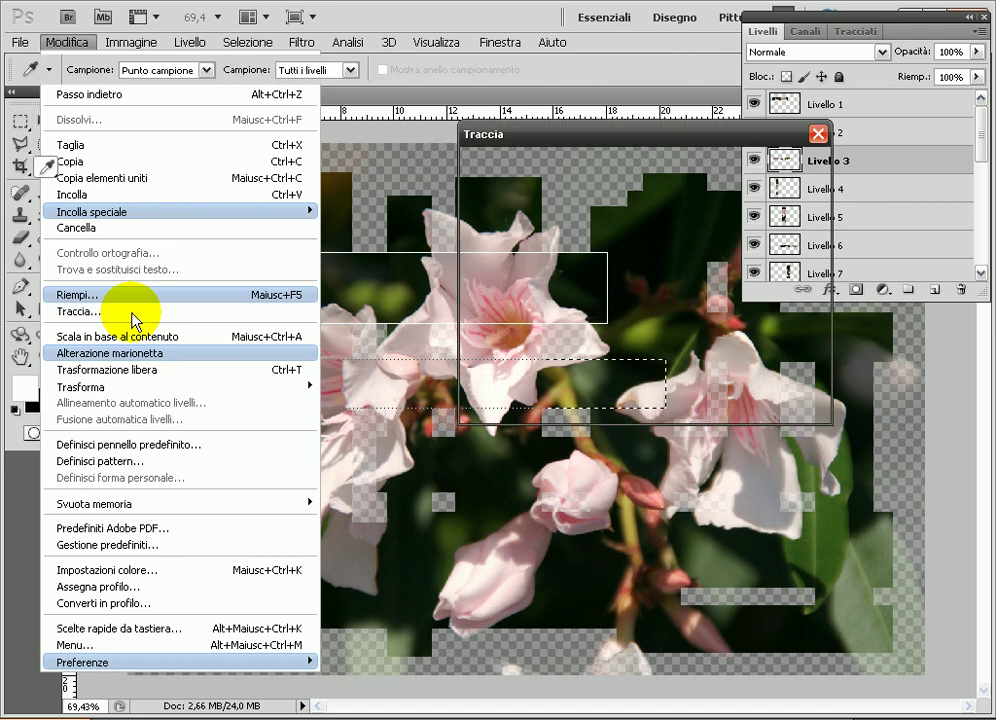
{"action": "left_click", "coordinate": [750, 172]}
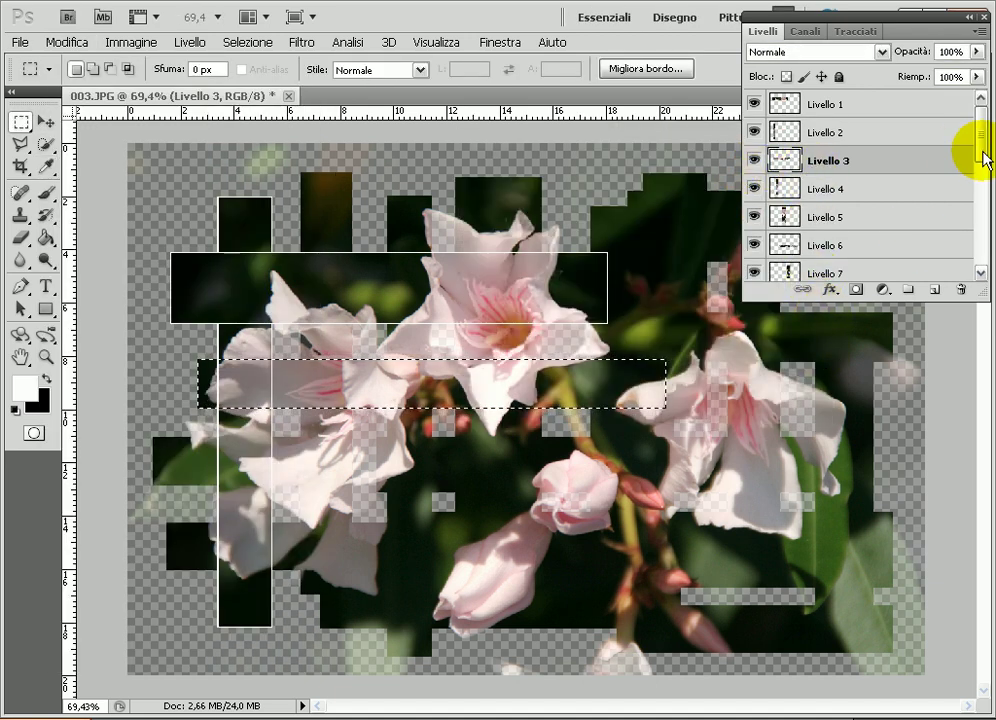
{"action": "left_click_drag", "start_coordinate": [984, 163], "coordinate": [980, 256]}
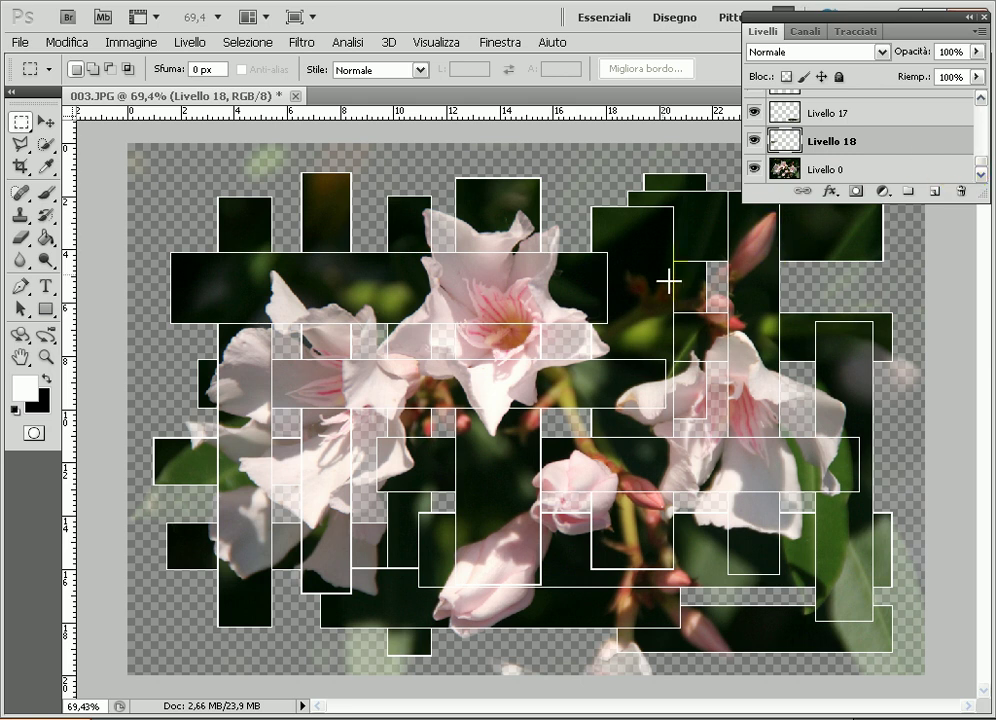
- Lower Livello 0's opacity to 59% and add the empty layer Livello 19
{"action": "left_click", "coordinate": [706, 385]}
{"action": "left_click", "coordinate": [945, 169]}
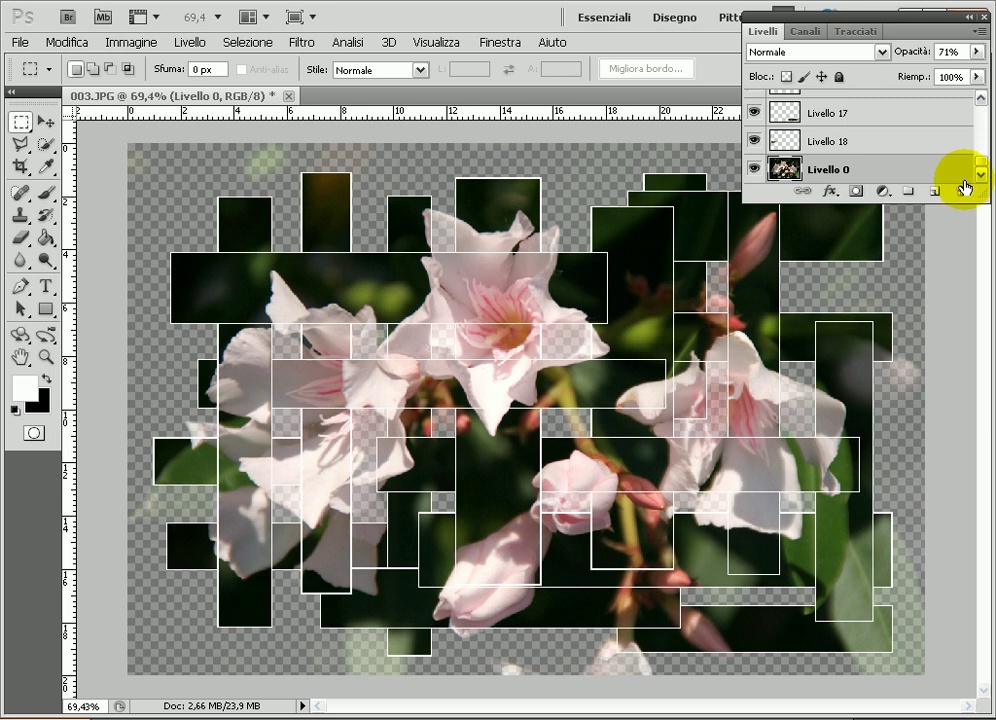
{"action": "left_click", "coordinate": [975, 52]}
{"action": "left_click_drag", "start_coordinate": [975, 55], "coordinate": [939, 78]}
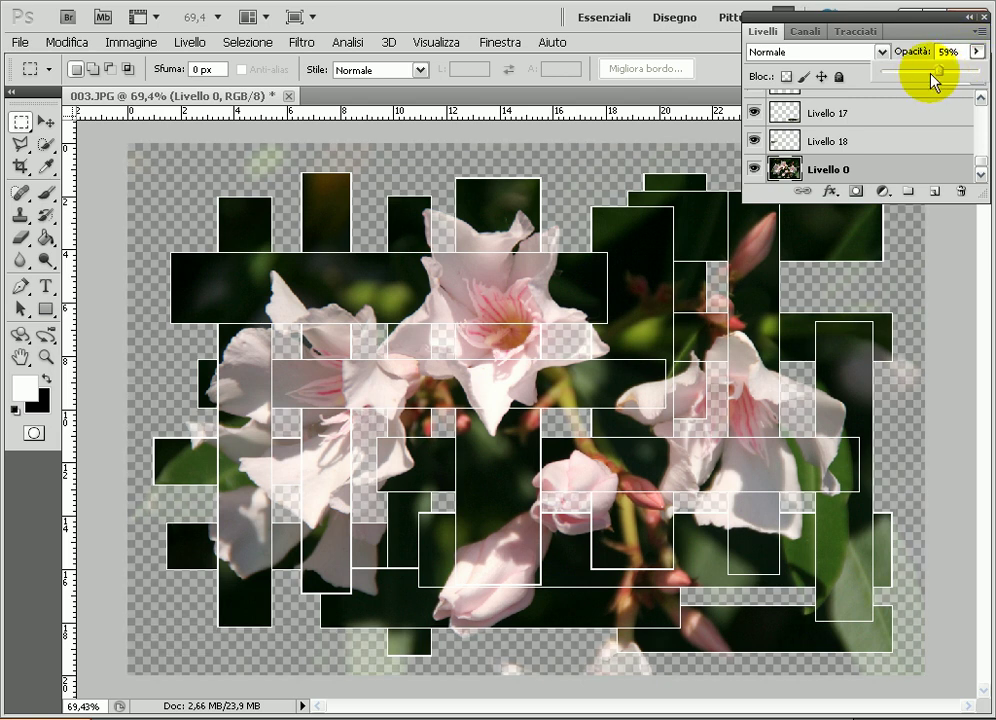
{"action": "left_click", "coordinate": [985, 168]}
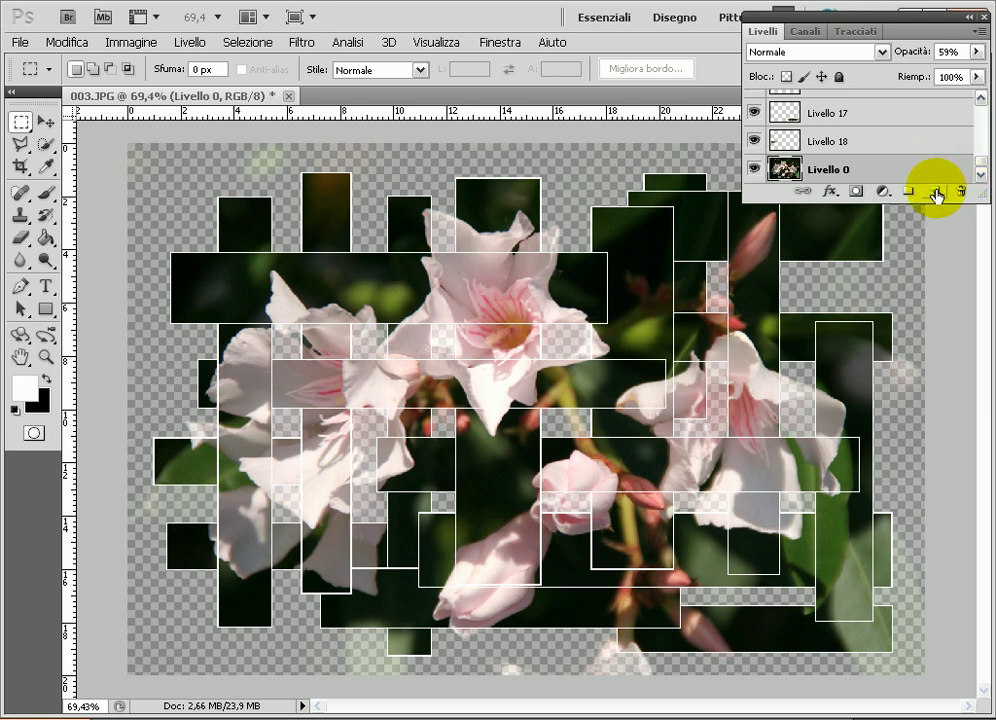
{"action": "left_click", "coordinate": [937, 193]}
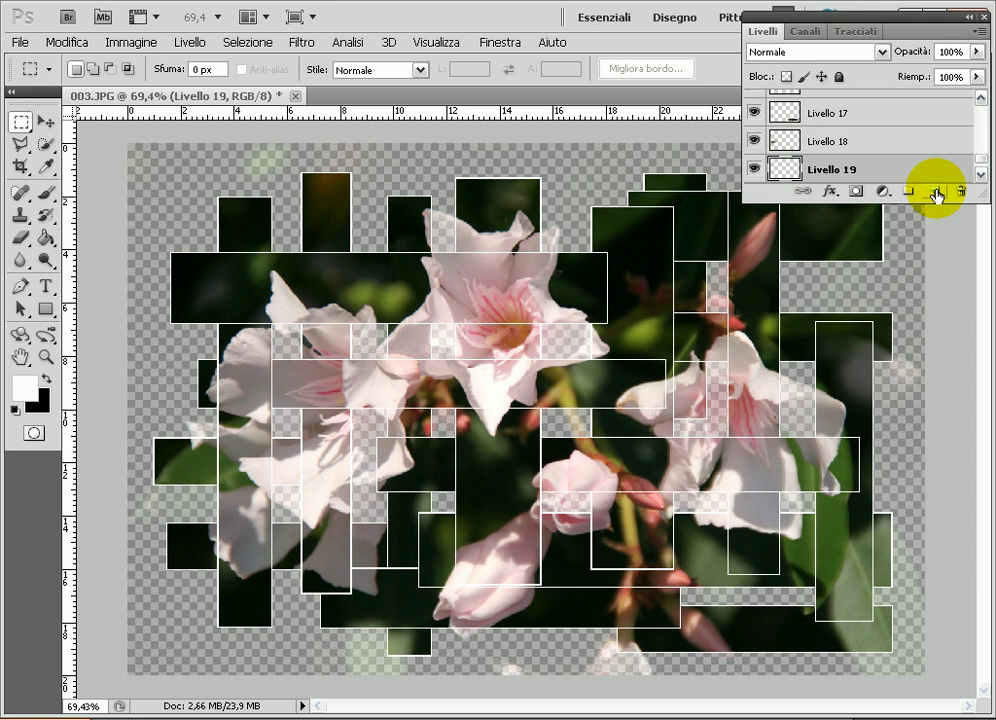
- Fill Livello 19 white with the Paint Bucket and move it below Livello 0
{"action": "left_click", "coordinate": [44, 241]}
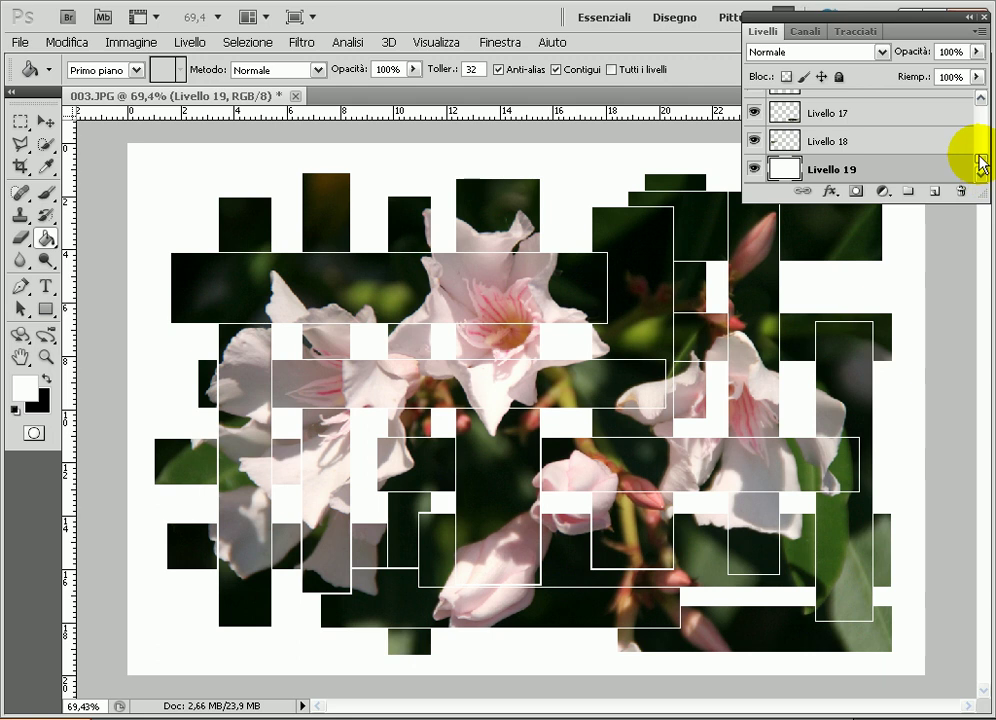
{"action": "left_click", "coordinate": [981, 163]}
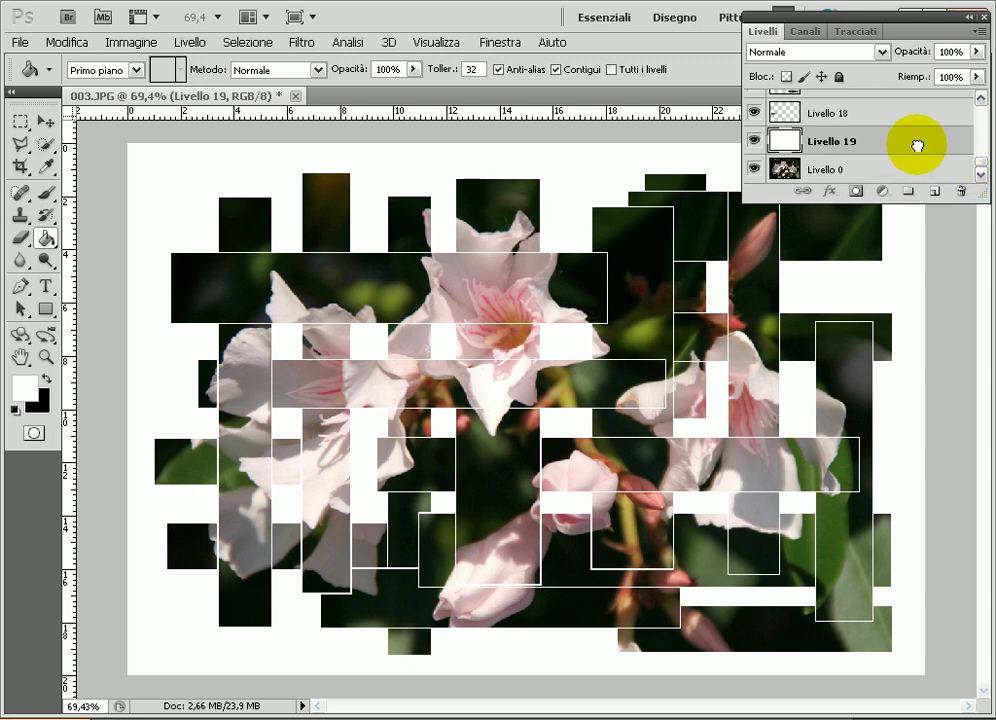
{"action": "left_click_drag", "start_coordinate": [911, 170], "coordinate": [911, 176]}
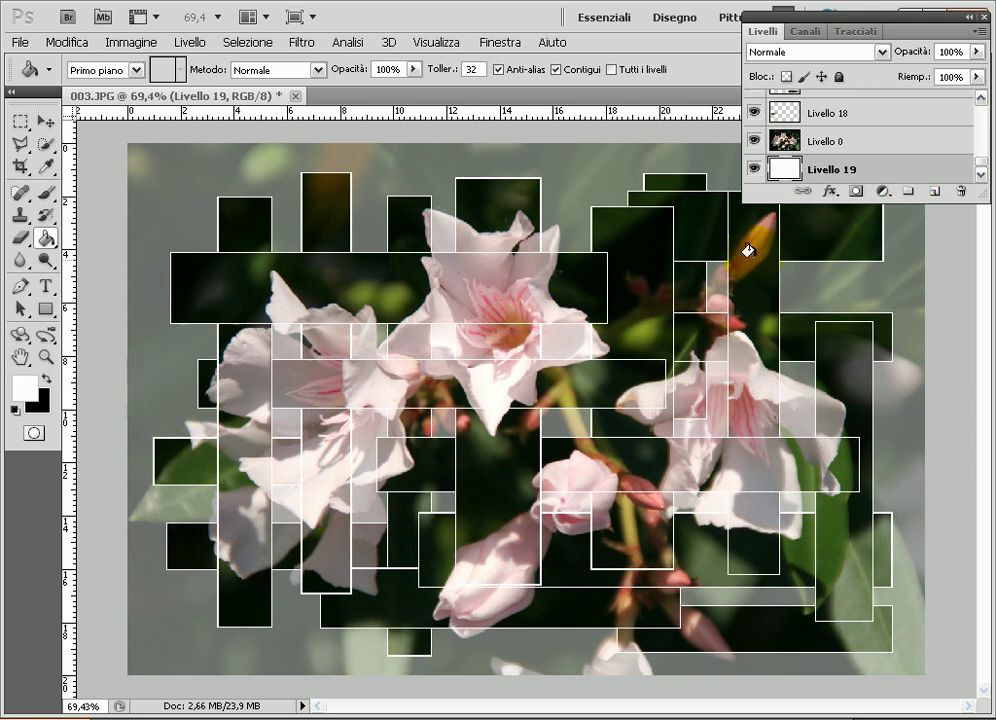
- Set Livello 0's opacity to about 41%, then reselect the white Livello 19 layer
{"action": "left_click", "coordinate": [975, 52]}
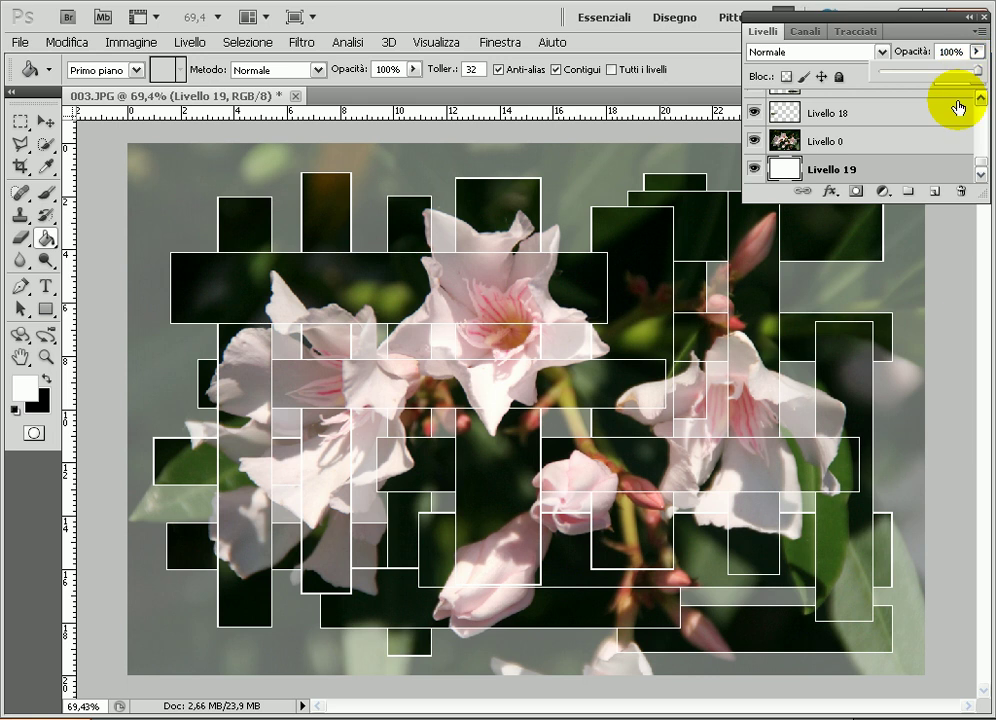
{"action": "left_click", "coordinate": [922, 140]}
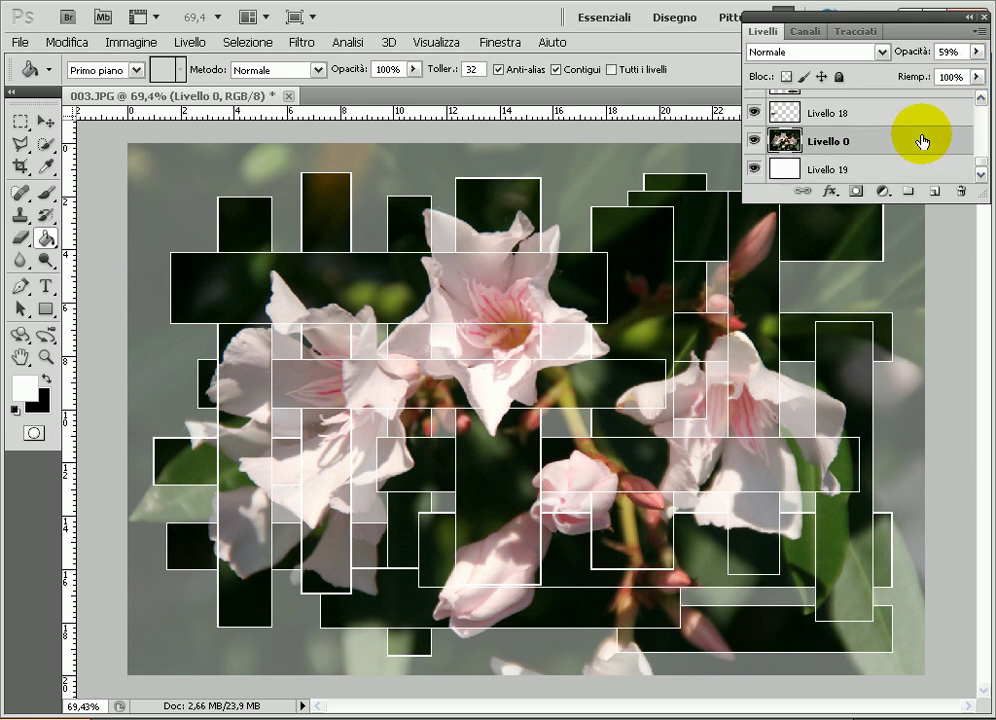
{"action": "left_click", "coordinate": [975, 52]}
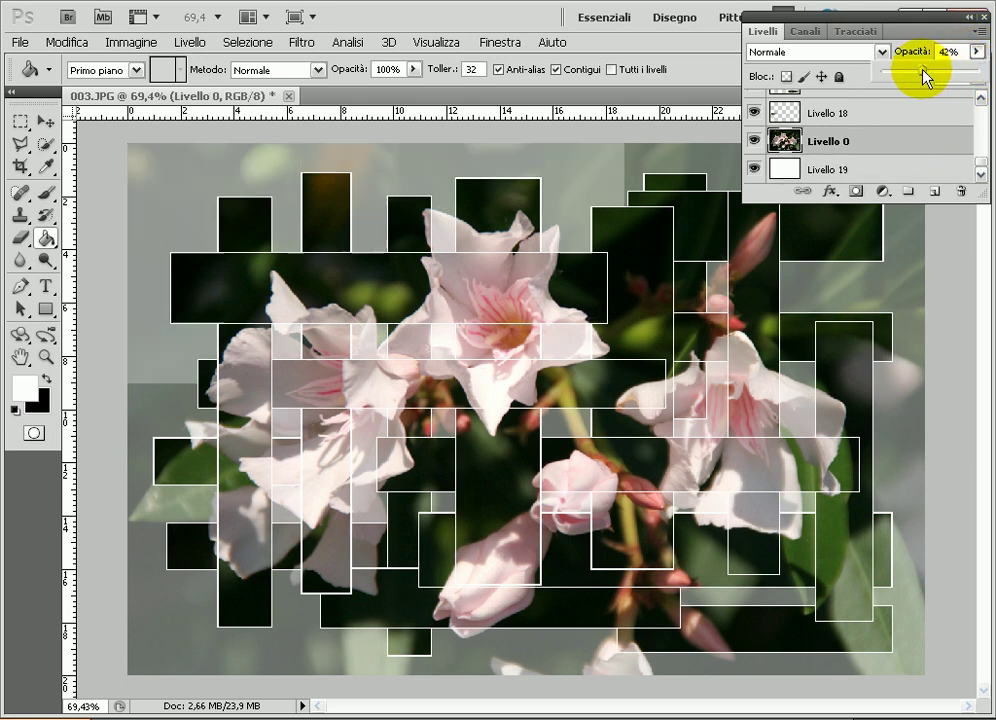
{"action": "left_click_drag", "start_coordinate": [924, 78], "coordinate": [990, 92]}
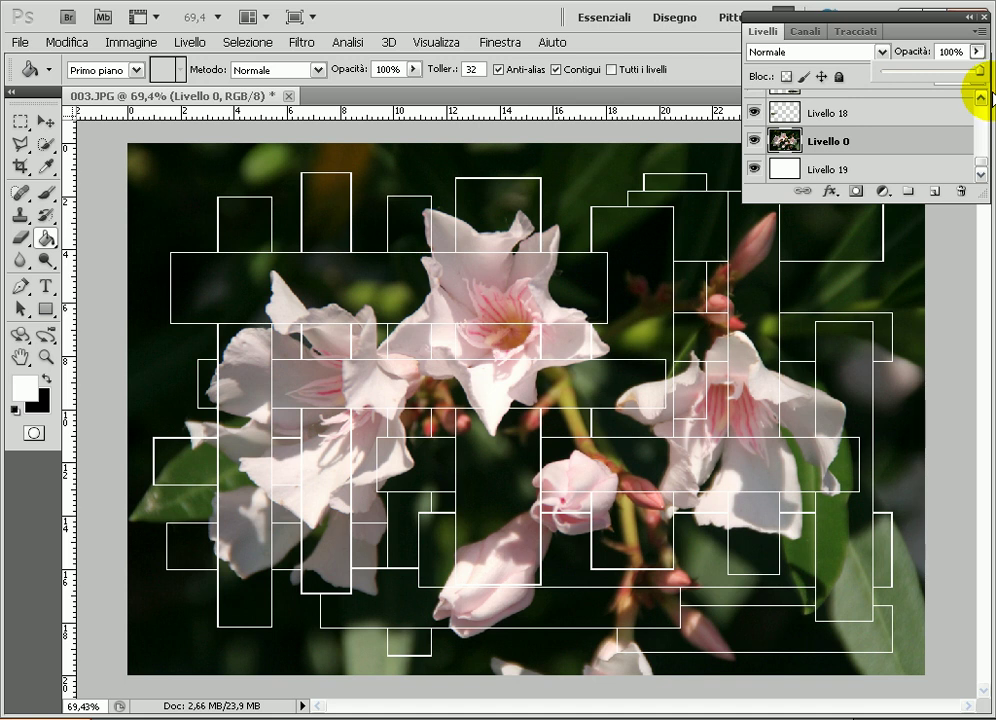
{"action": "left_click_drag", "start_coordinate": [991, 93], "coordinate": [922, 80]}
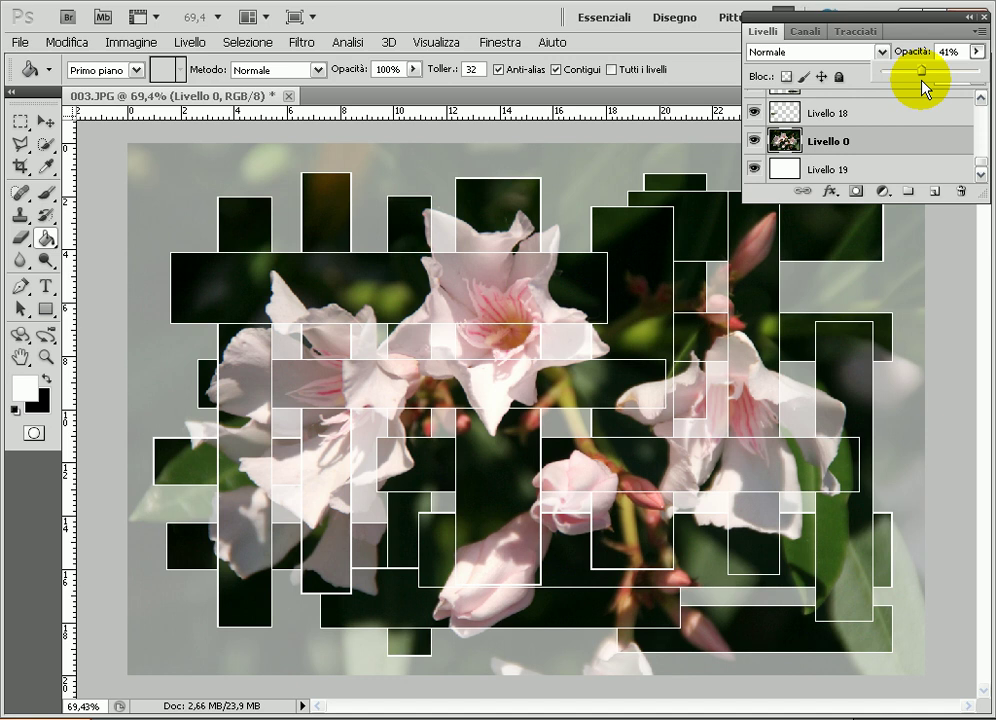
{"action": "left_click", "coordinate": [913, 176]}
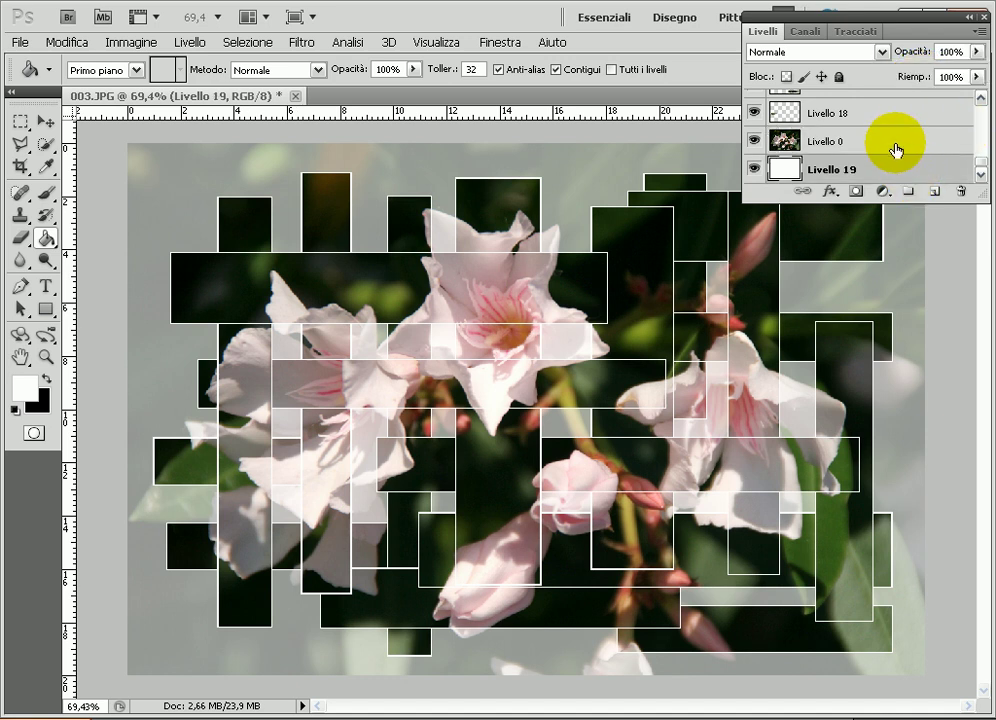